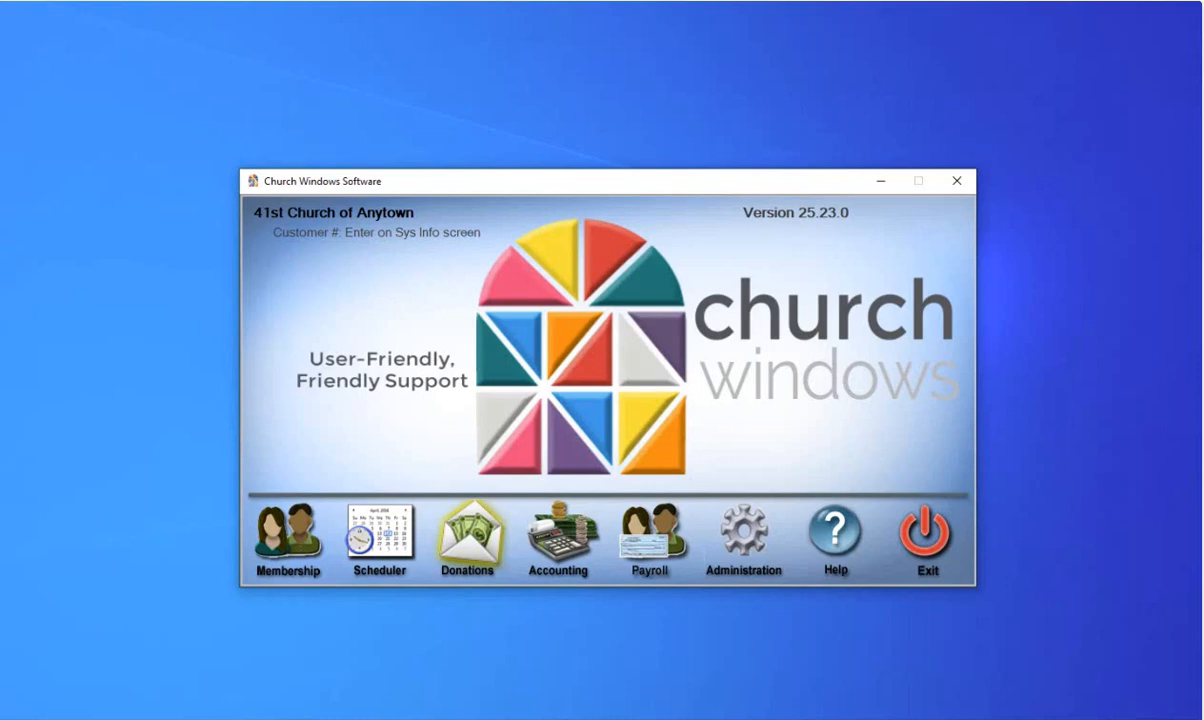
Open the giver list in the Donations module and mark the first individual giver as receiving a statement.
left_click(470, 537)
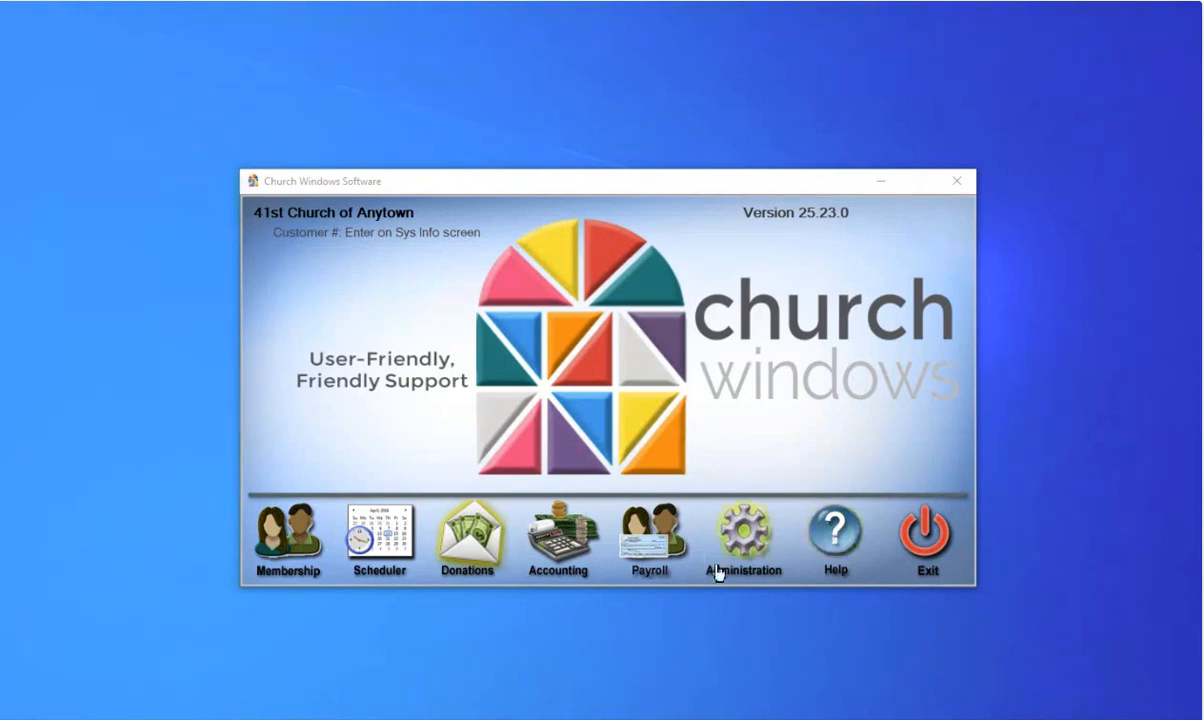
left_click(476, 527)
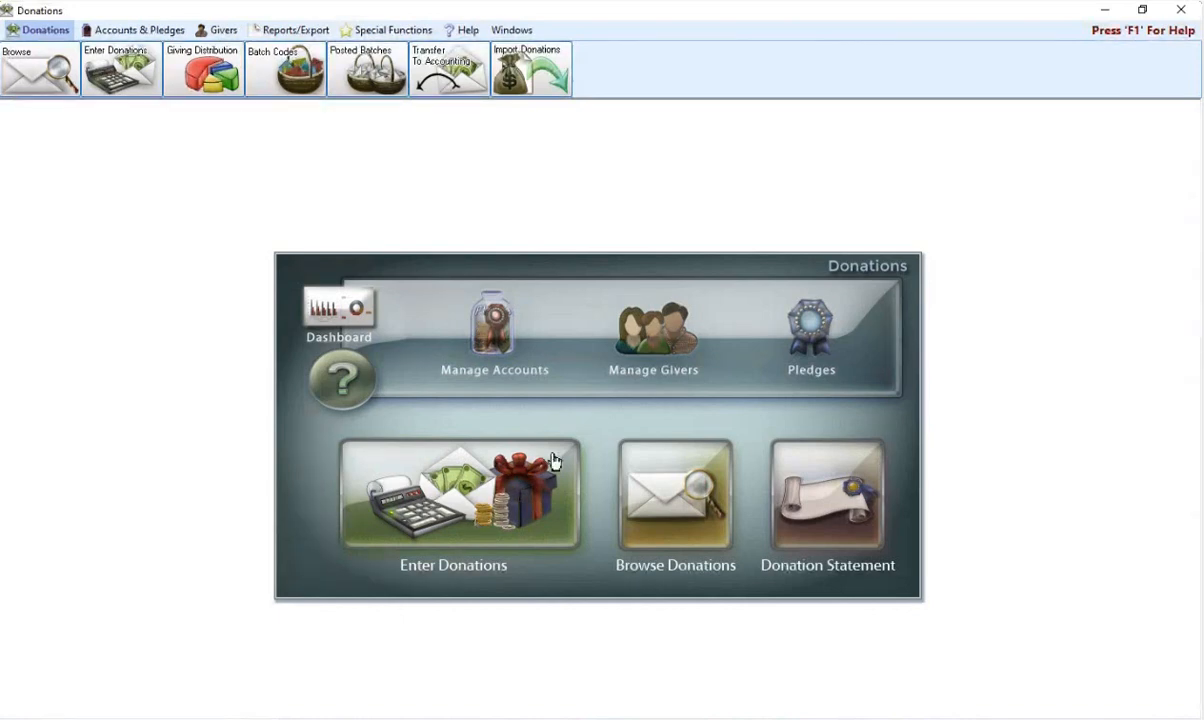
left_click(645, 334)
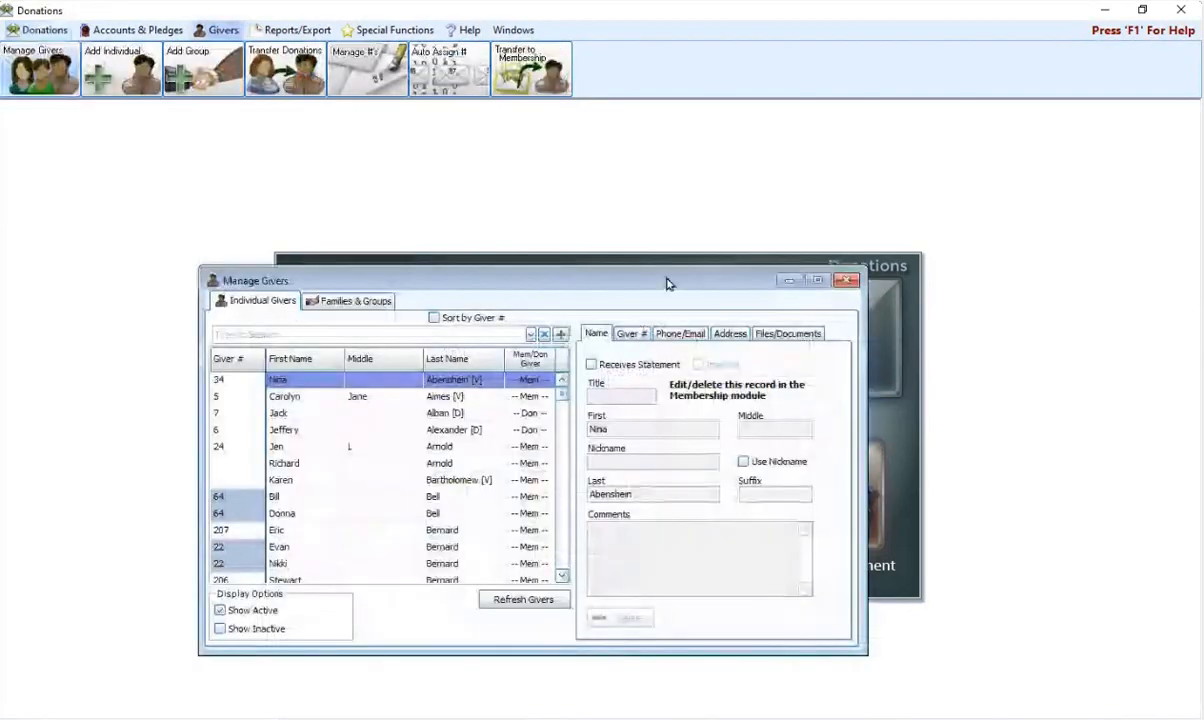
left_click_drag(666, 280, 730, 244)
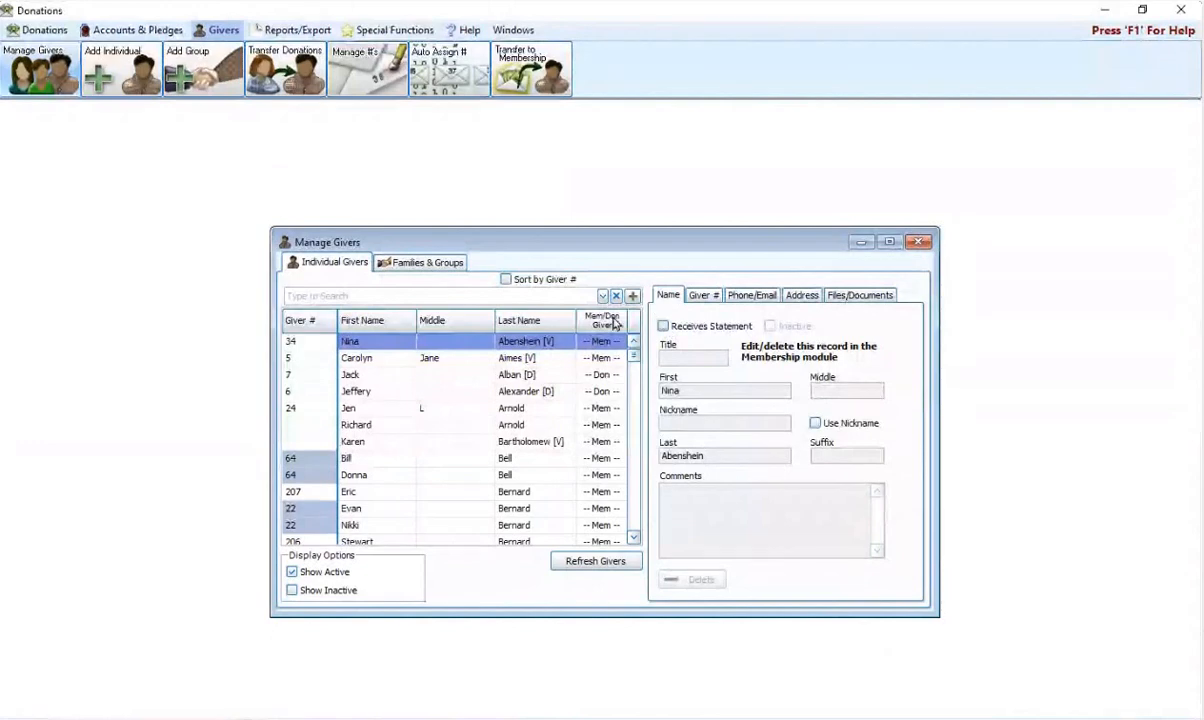
left_click(663, 326)
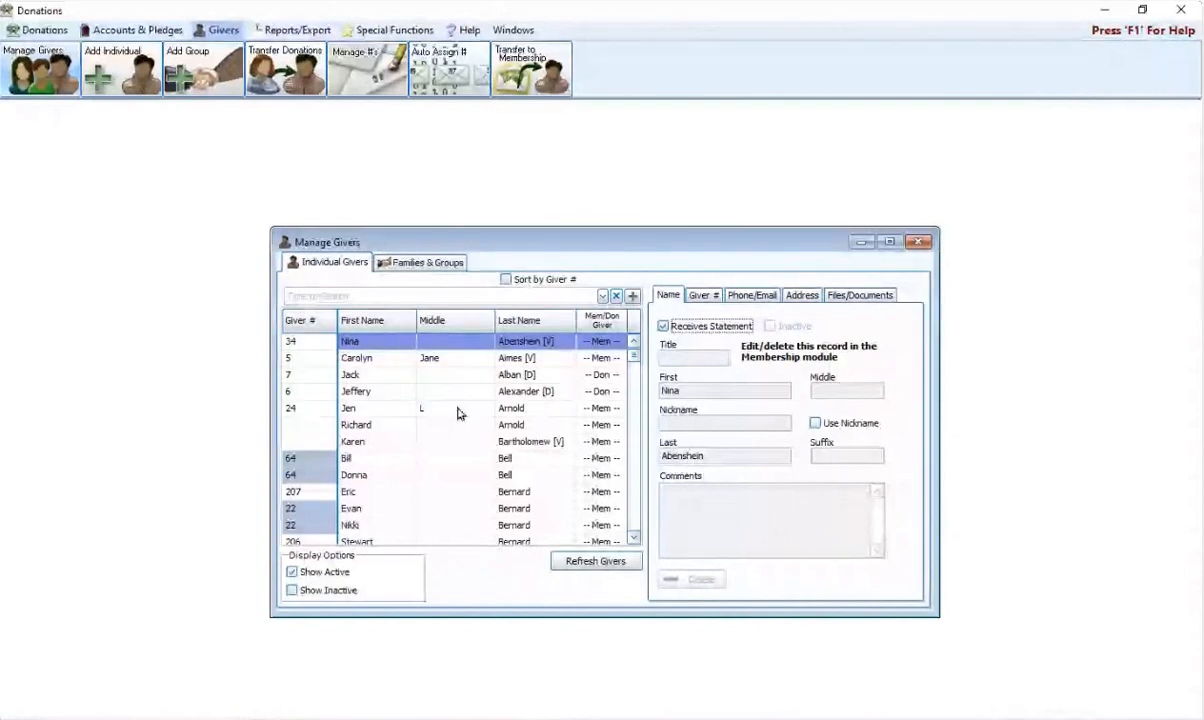
left_click(440, 342)
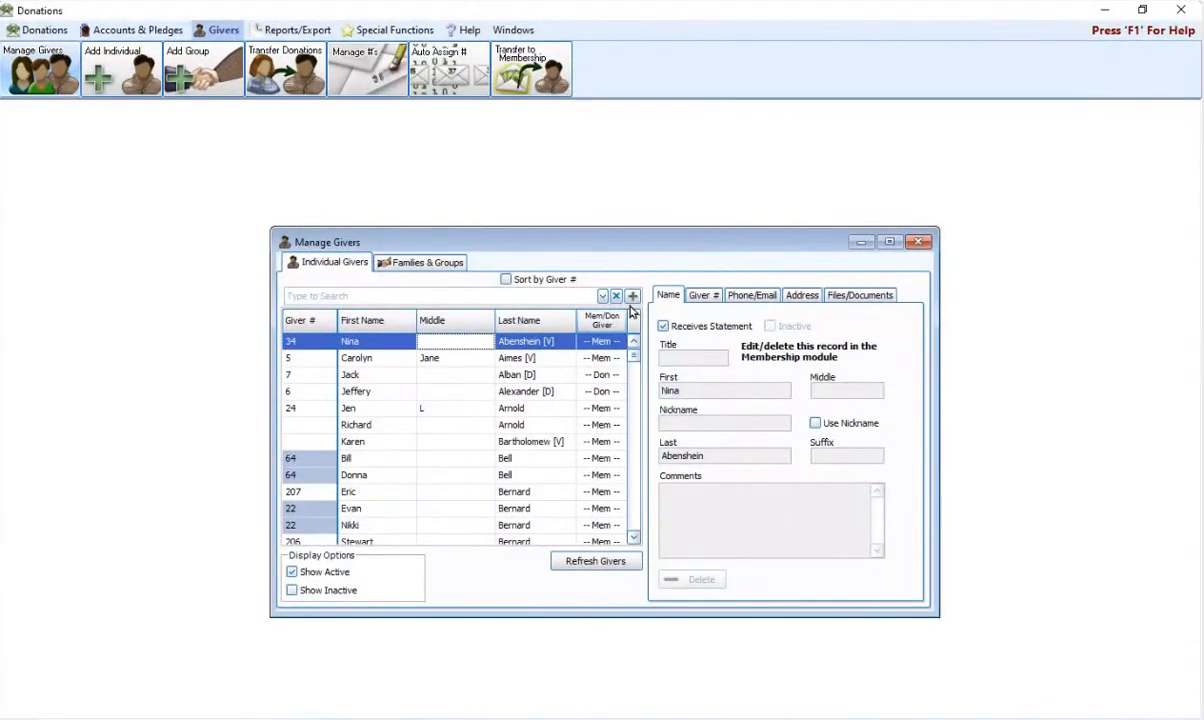
Check the giver number and Gives with Family settings for the first giver and the first couple sharing a giver number.
left_click(703, 296)
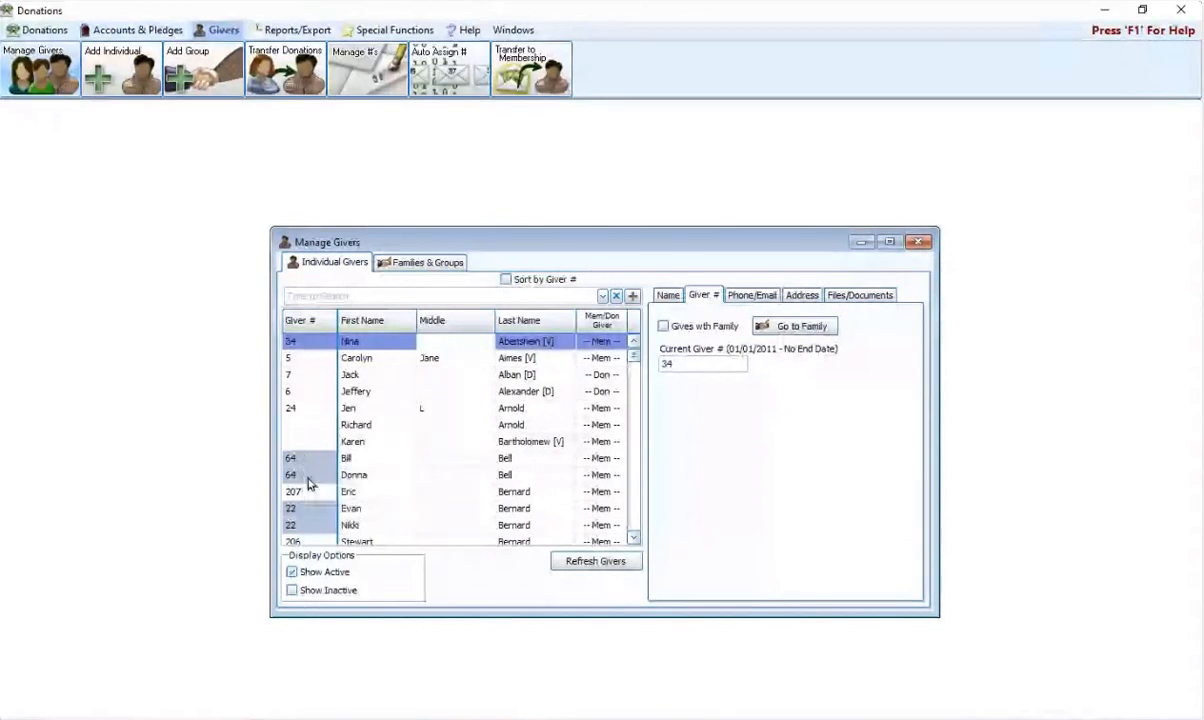
left_click(371, 462)
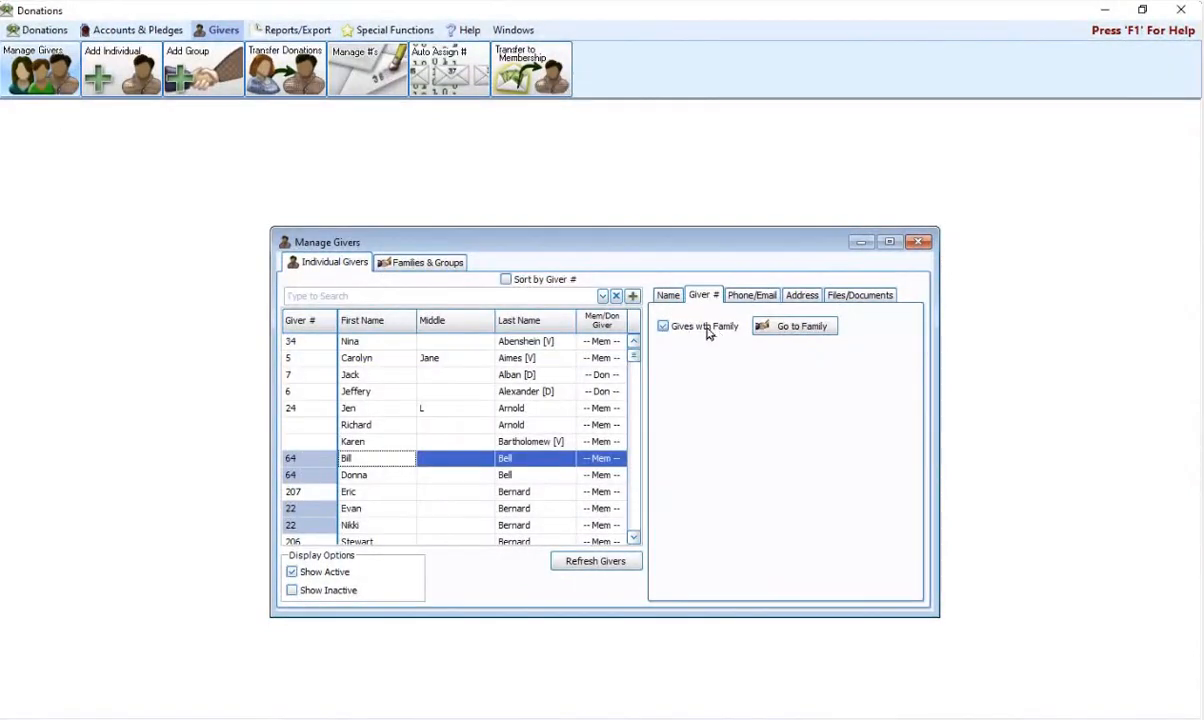
left_click(398, 477)
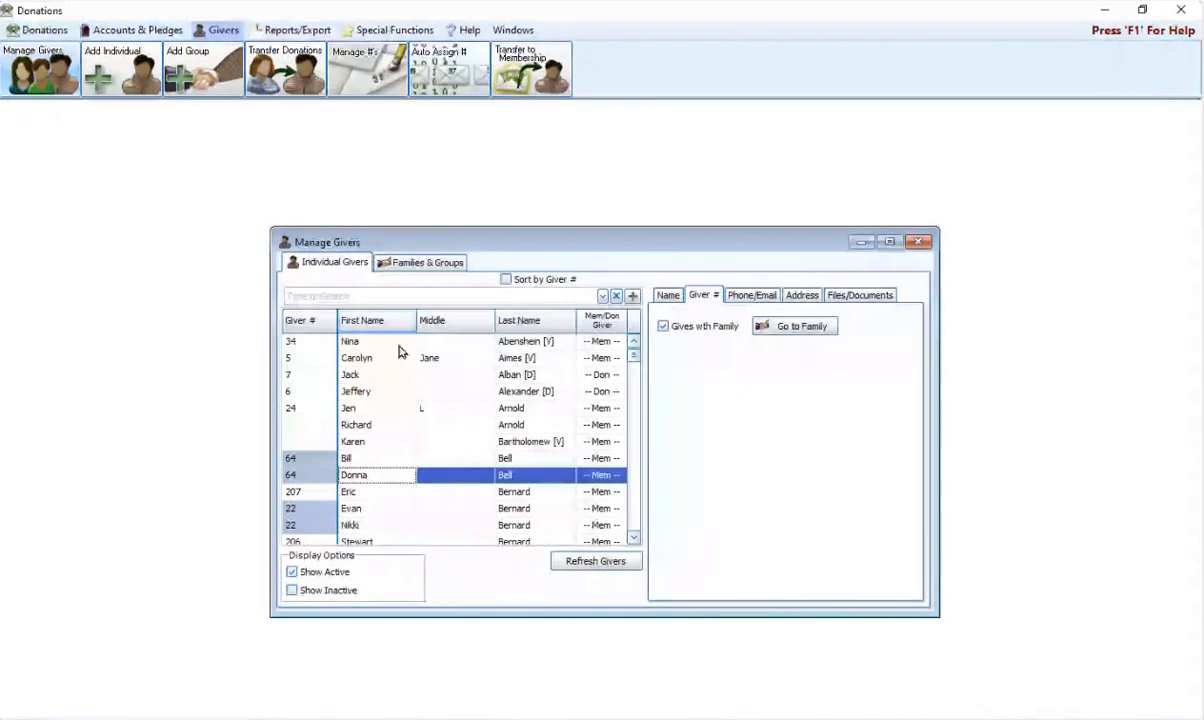
left_click(668, 295)
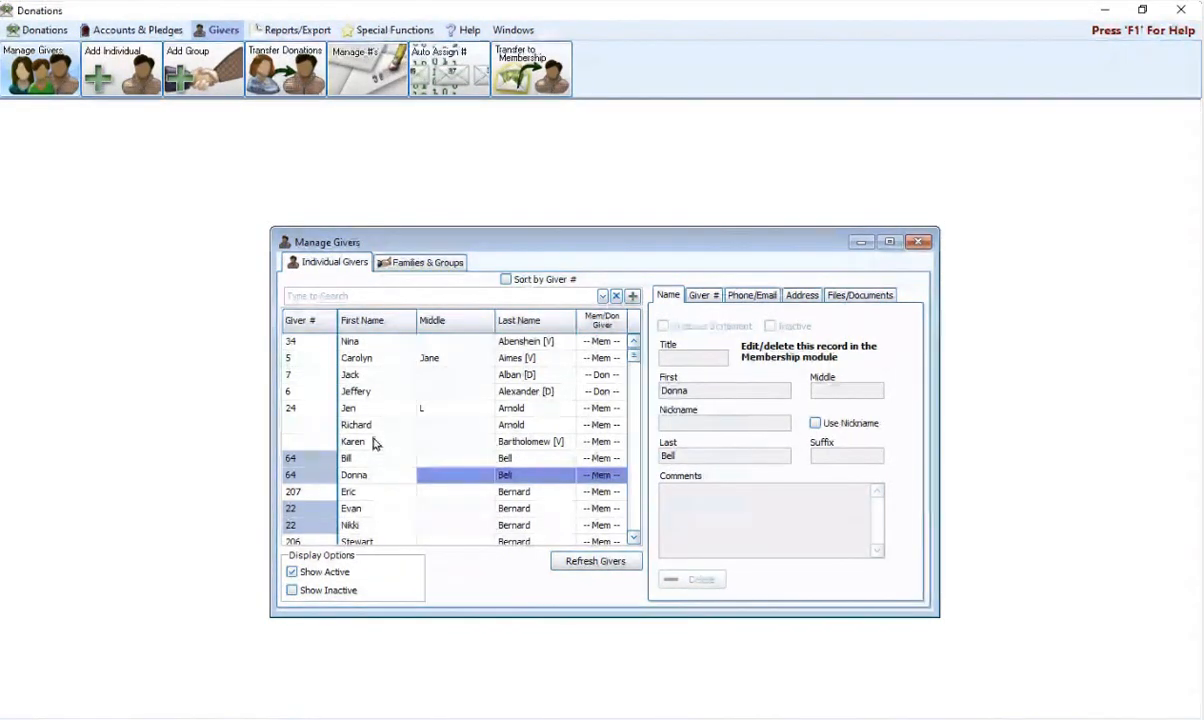
Compare the Receives Statement setting on the couple's family record with the first individual giver's, and close the giver list.
left_click(430, 263)
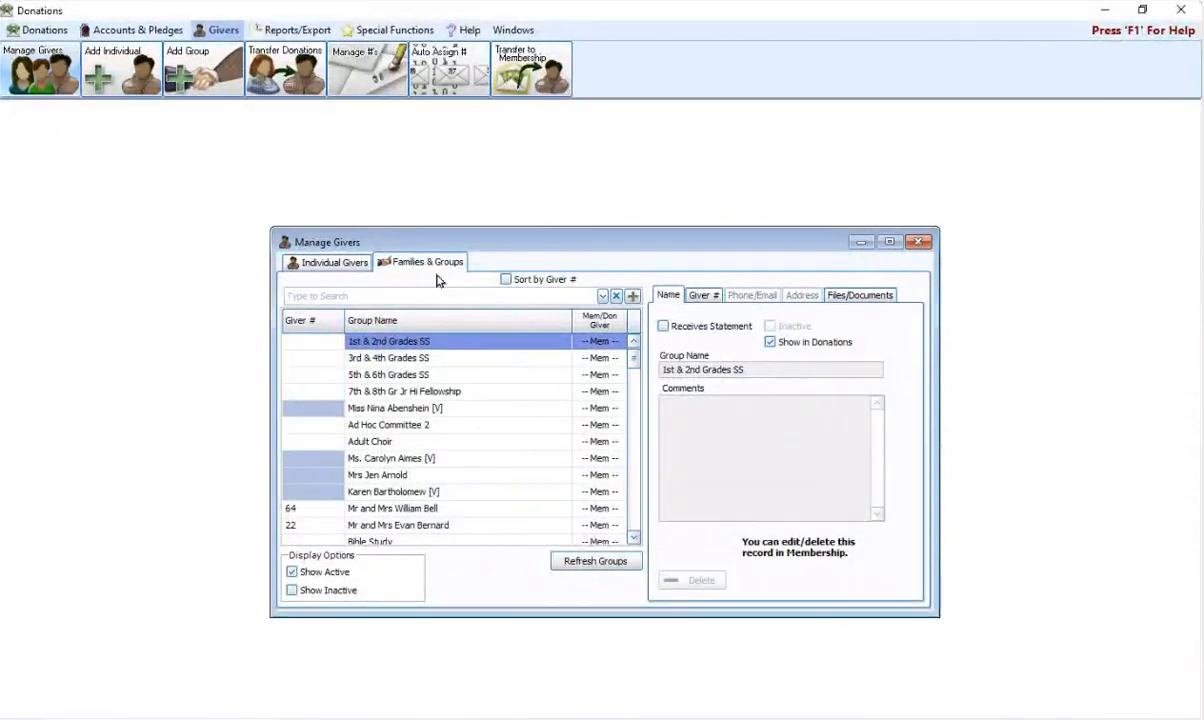
scroll(470, 415, "down", 1)
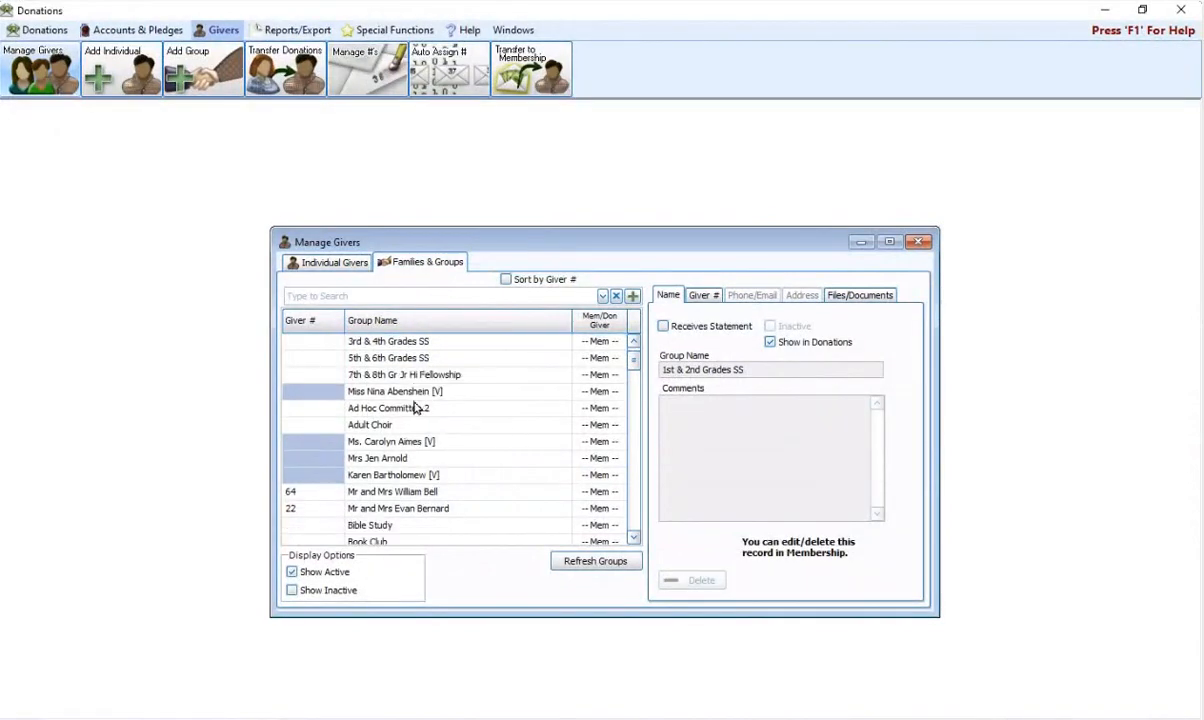
left_click(392, 491)
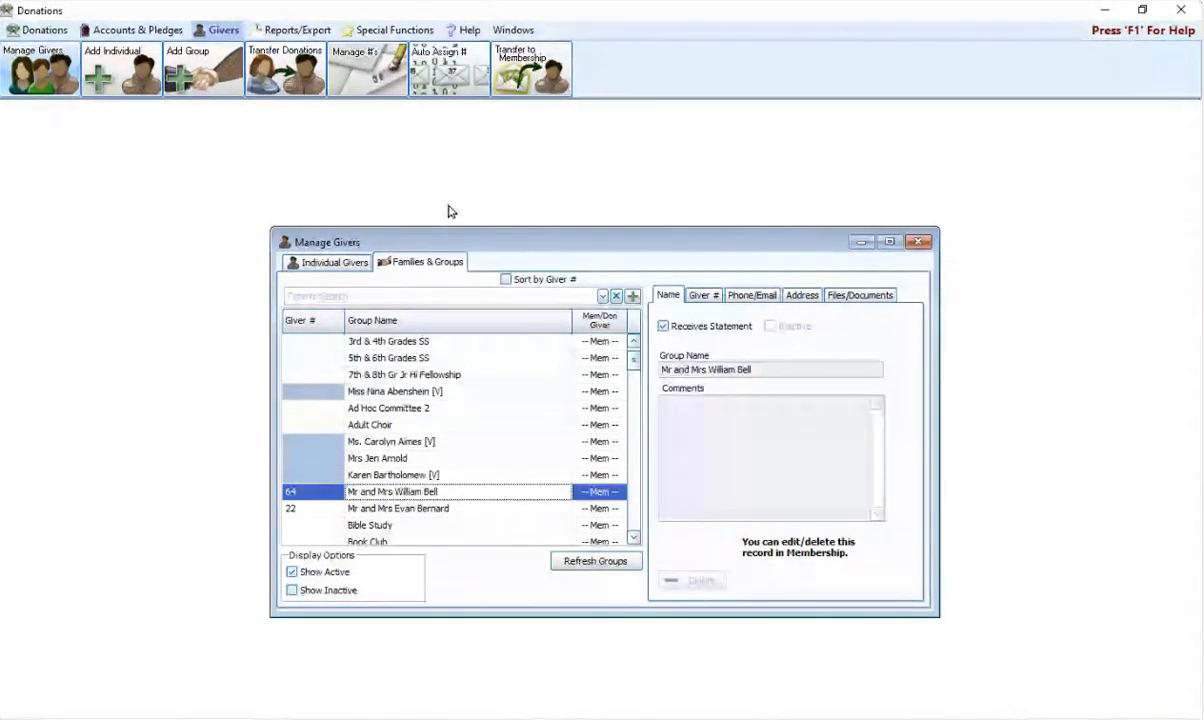
left_click(330, 262)
left_click(388, 343)
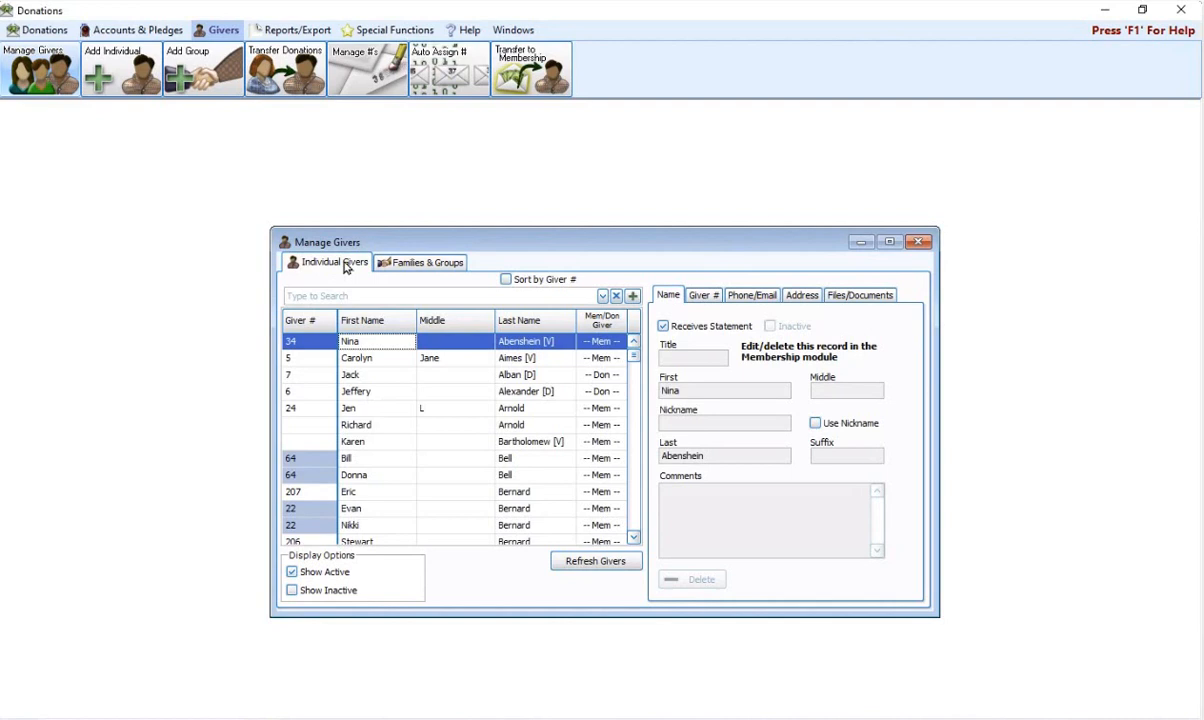
left_click(412, 263)
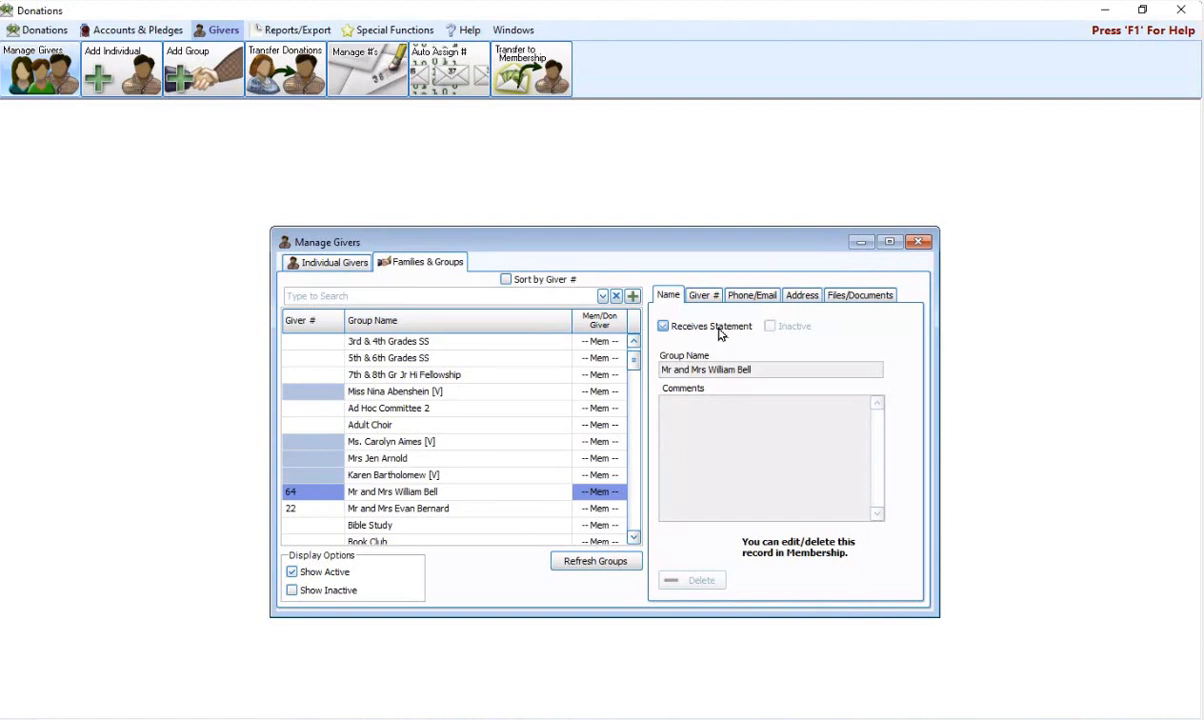
left_click(922, 243)
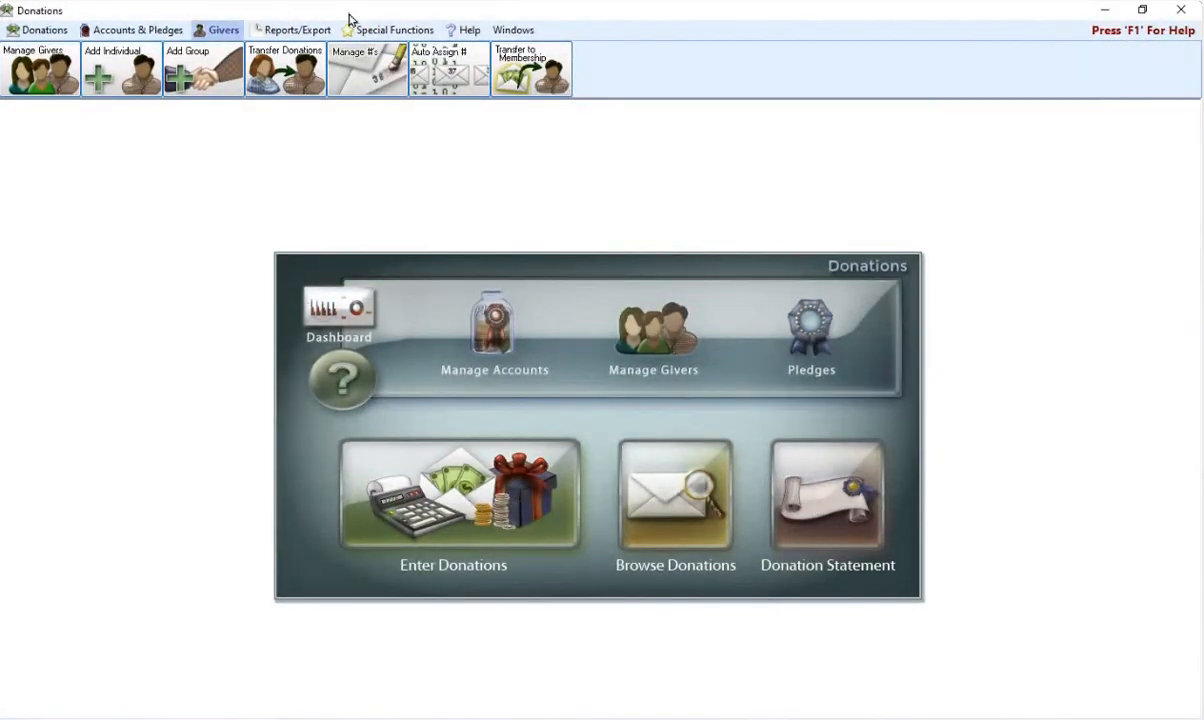
Open the donation statement setup and review which people the current selection criteria include.
left_click(298, 30)
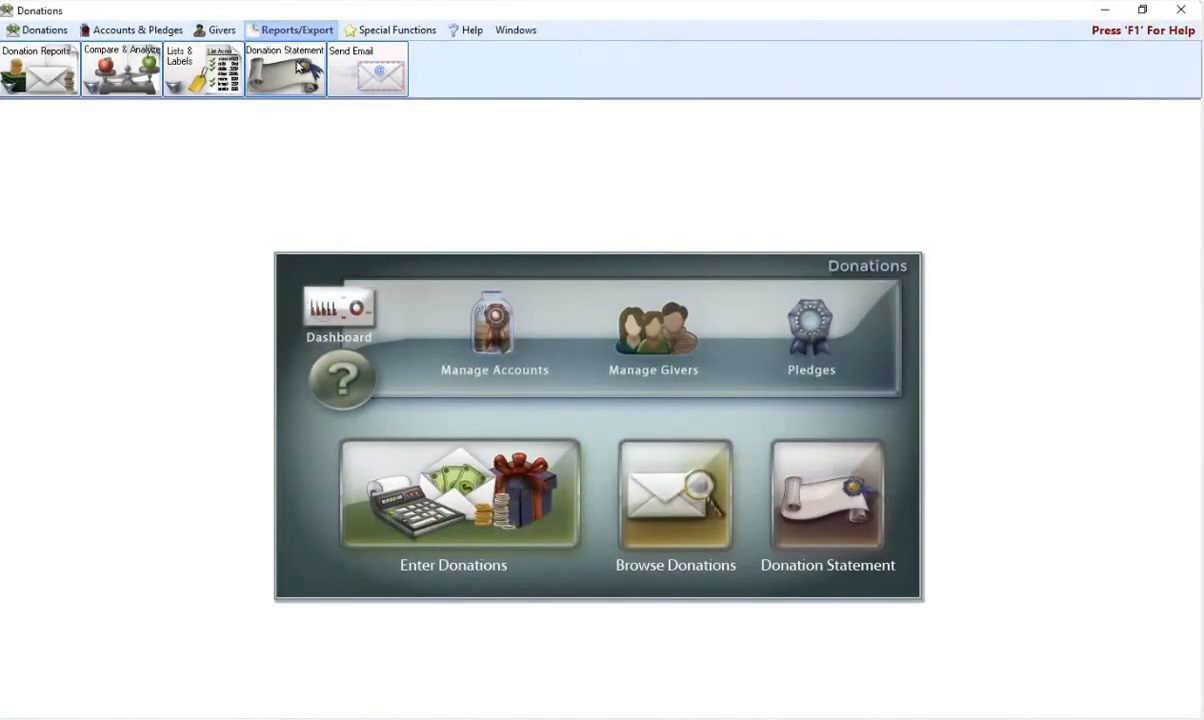
left_click(298, 66)
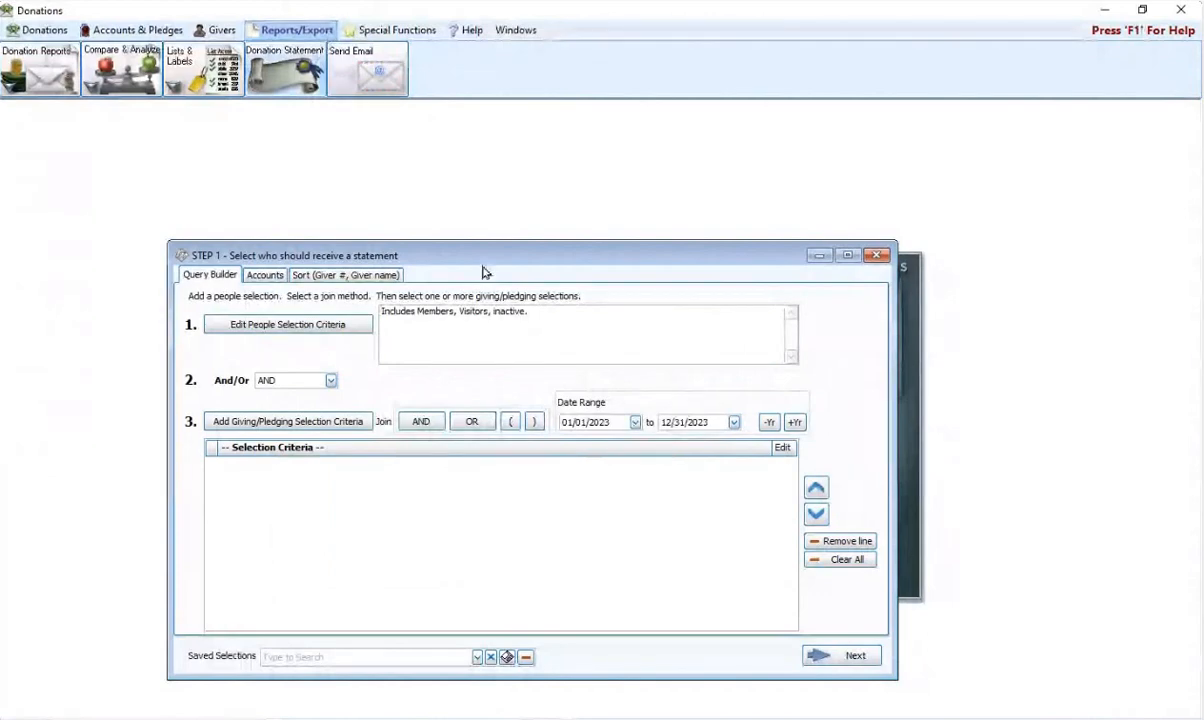
left_click_drag(484, 257, 531, 216)
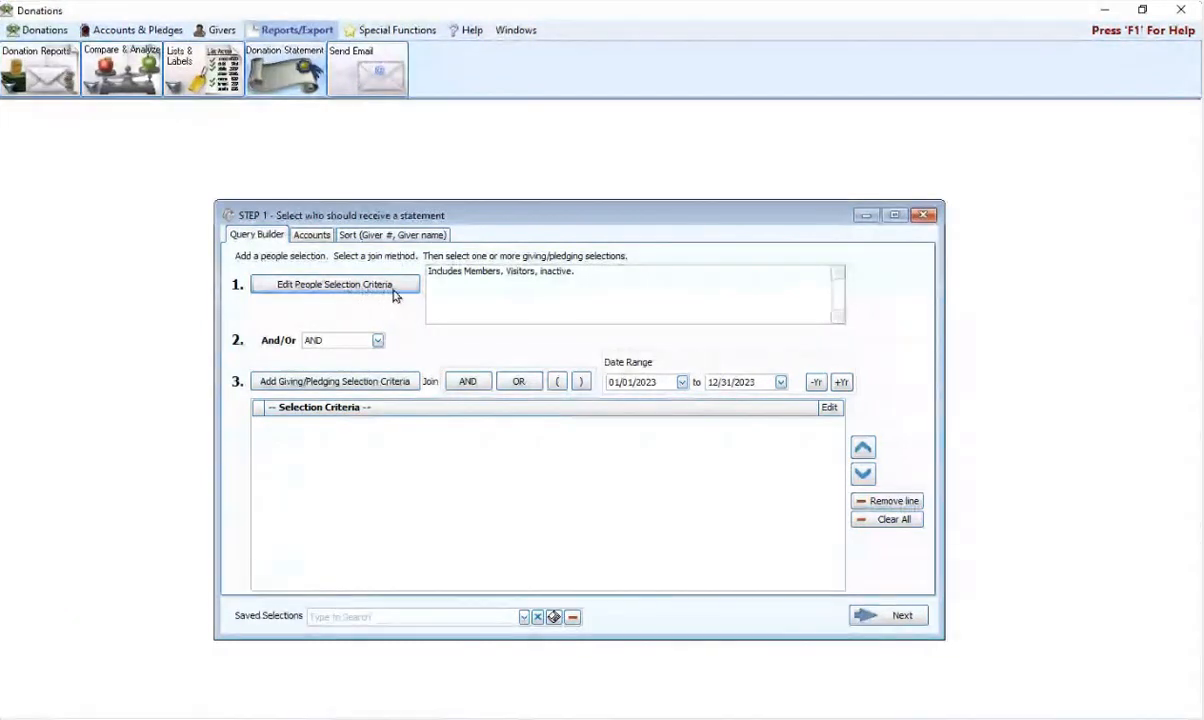
left_click_drag(586, 271, 530, 268)
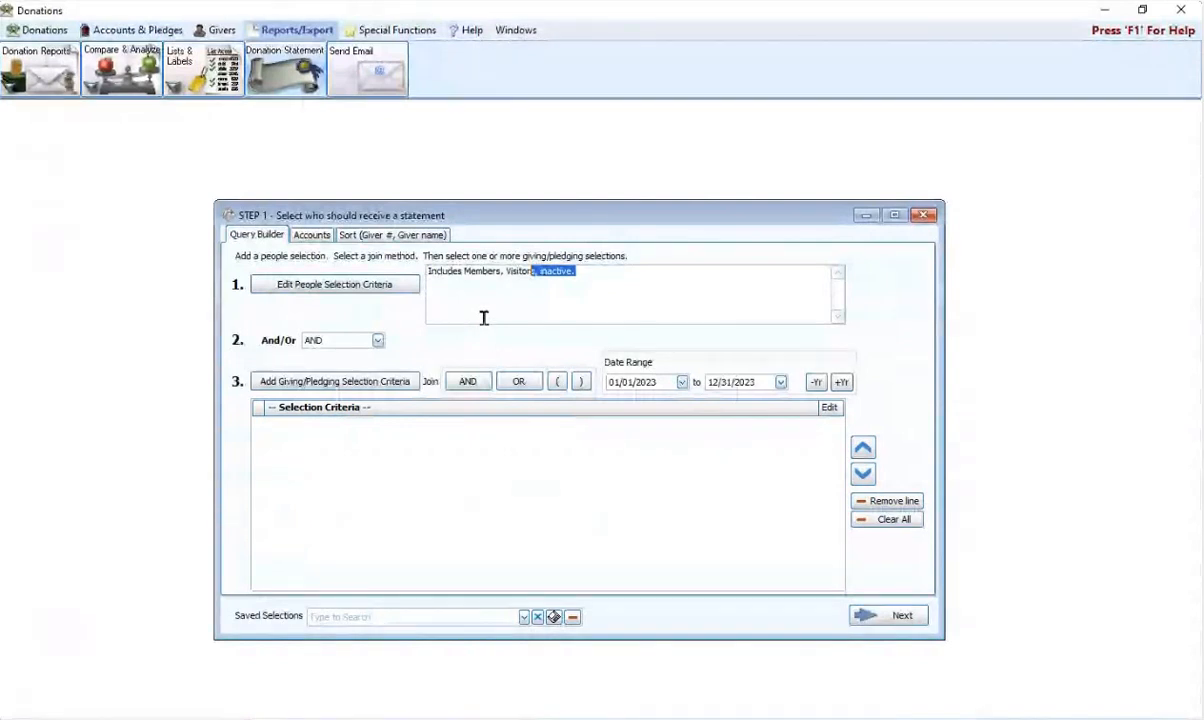
left_click(565, 304)
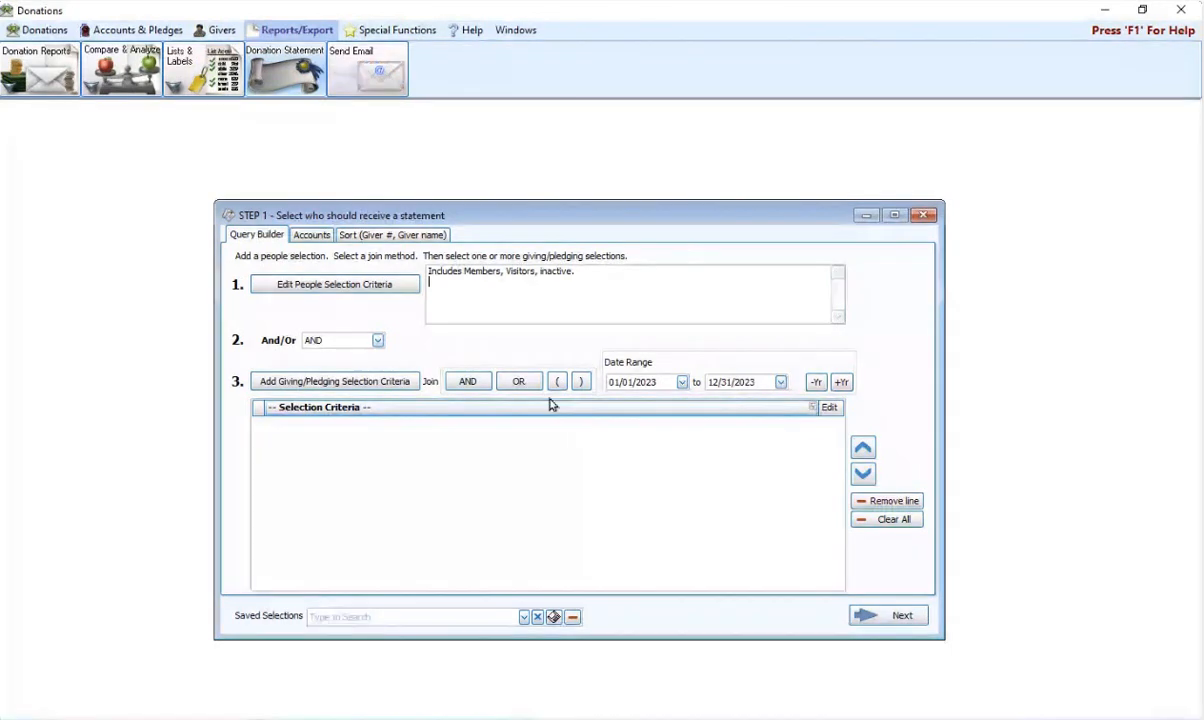
Set the statements' first sort field to Giver name.
left_click(405, 235)
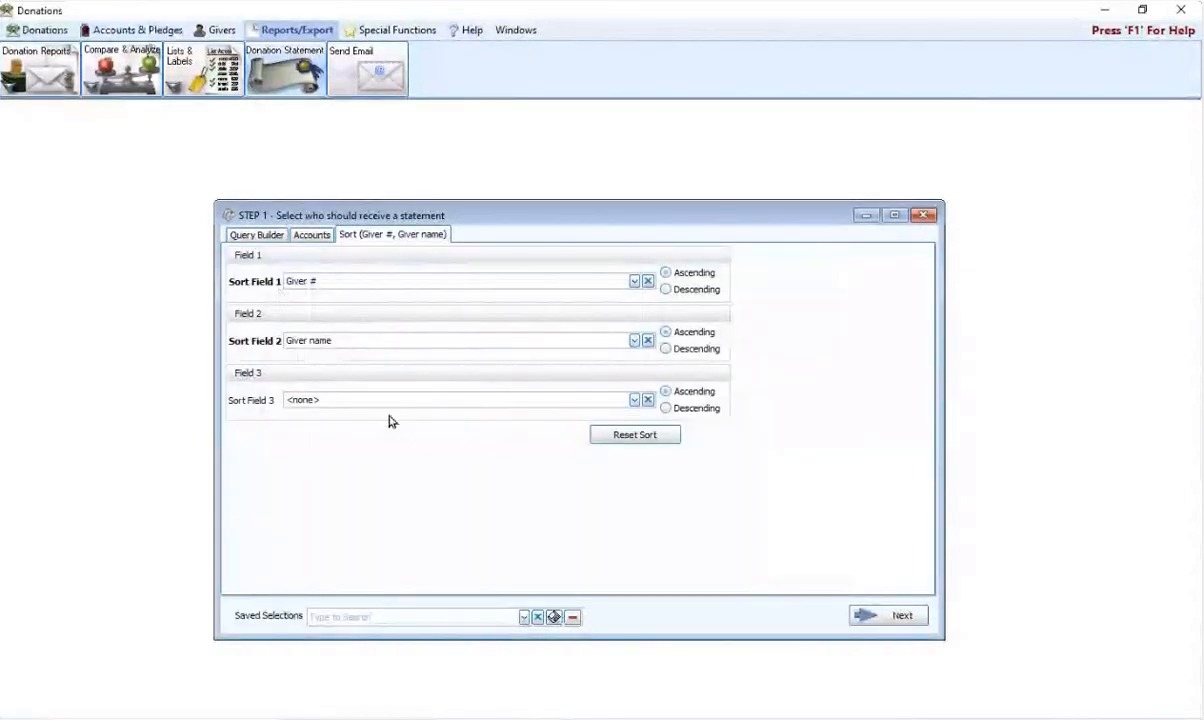
left_click(634, 282)
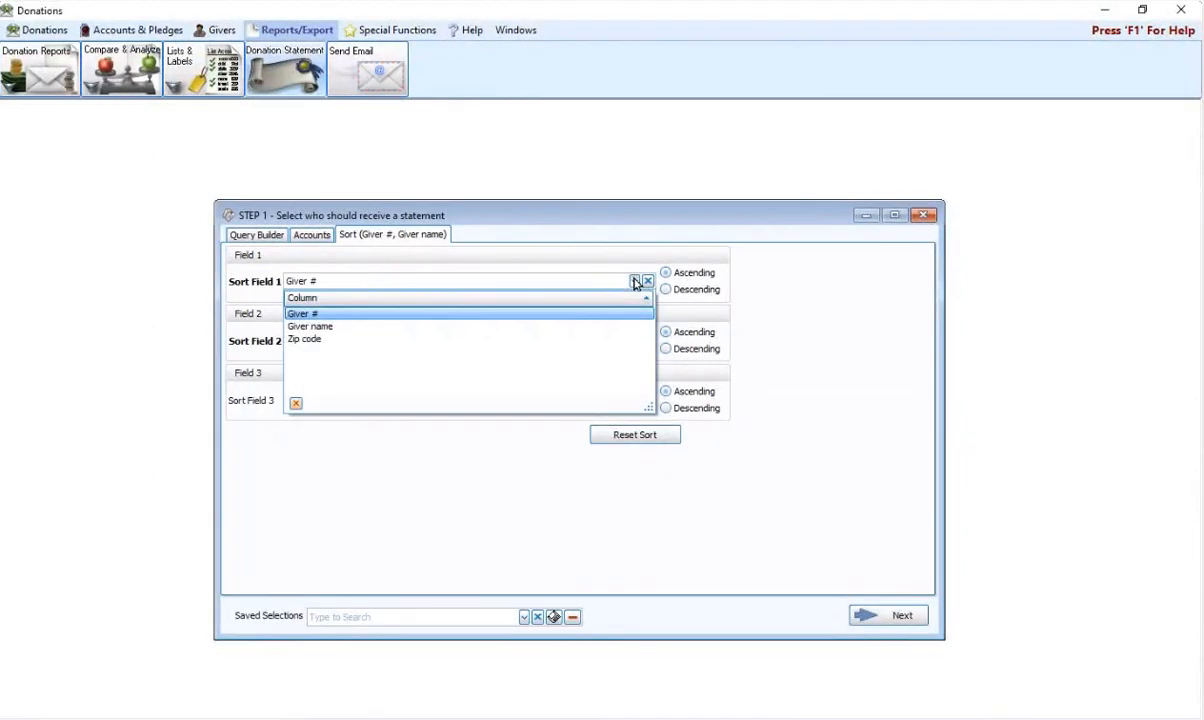
left_click(336, 332)
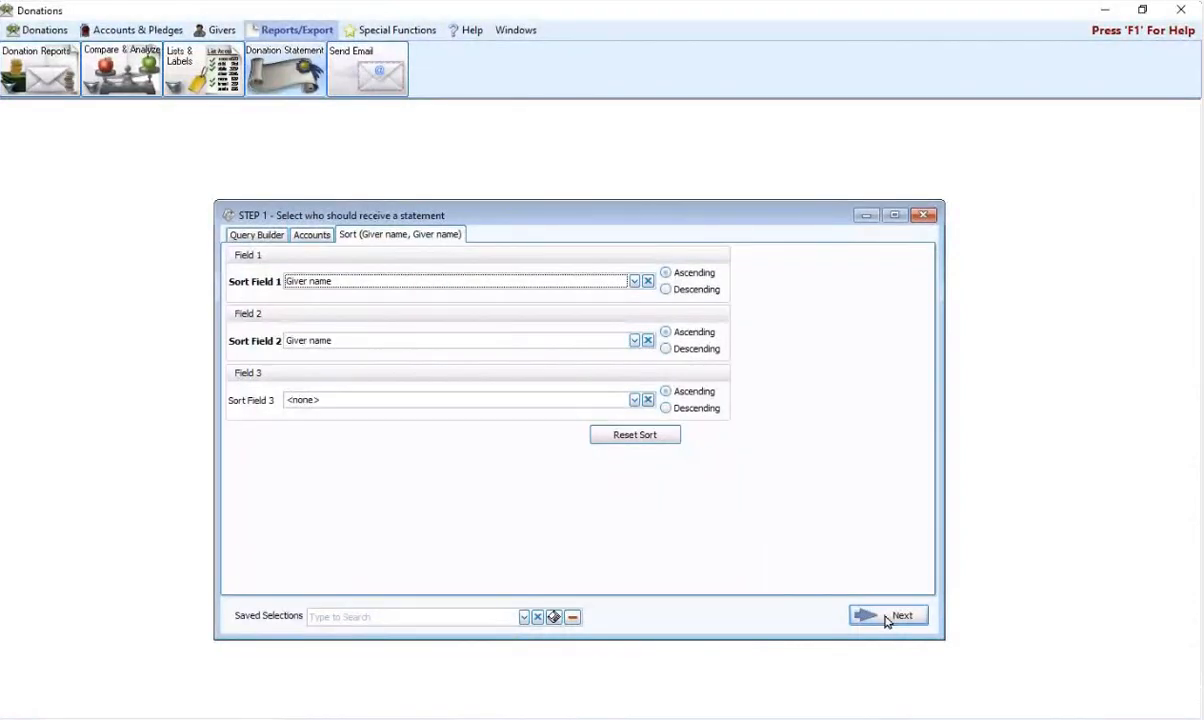
Start a giving/pledging query that joins the giving and pledging conditions with OR and includes only those who pledged.
left_click(257, 235)
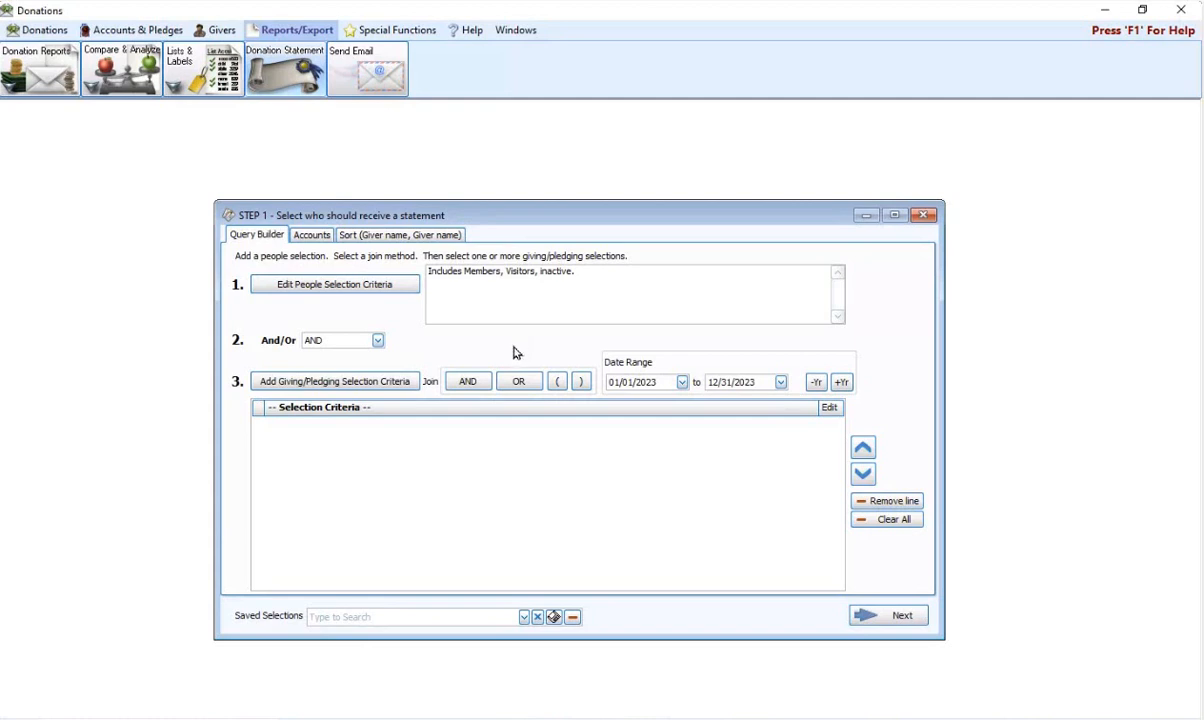
left_click(318, 383)
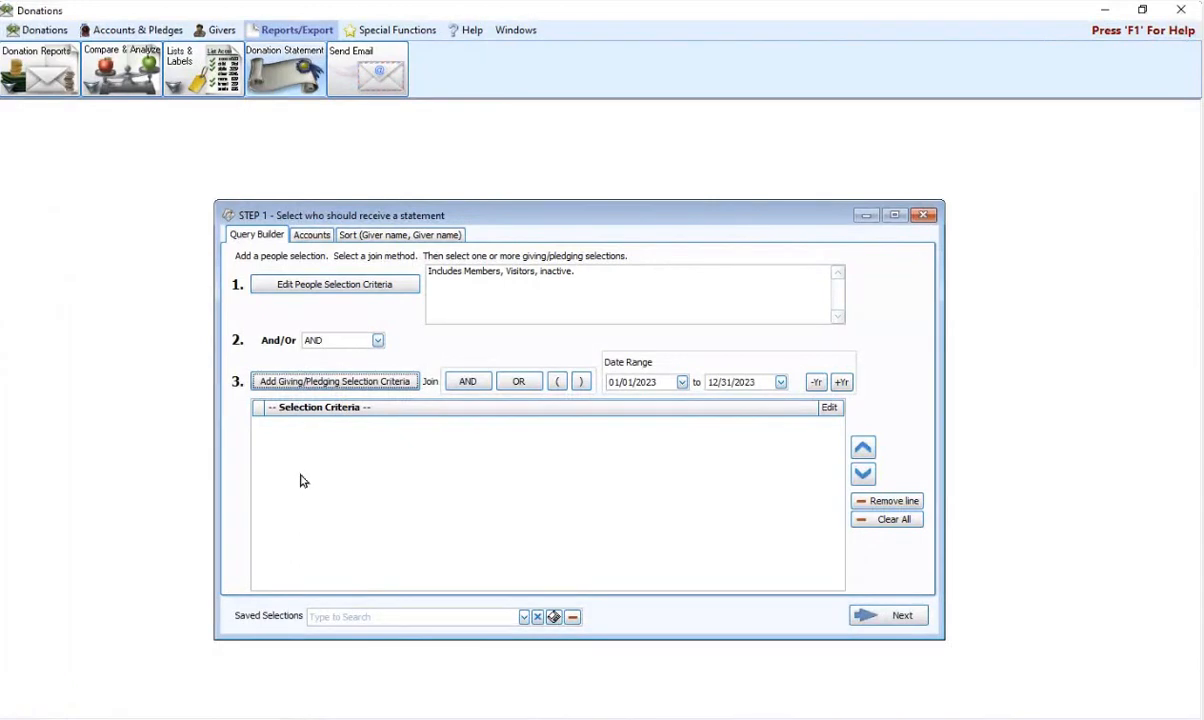
left_click(305, 384)
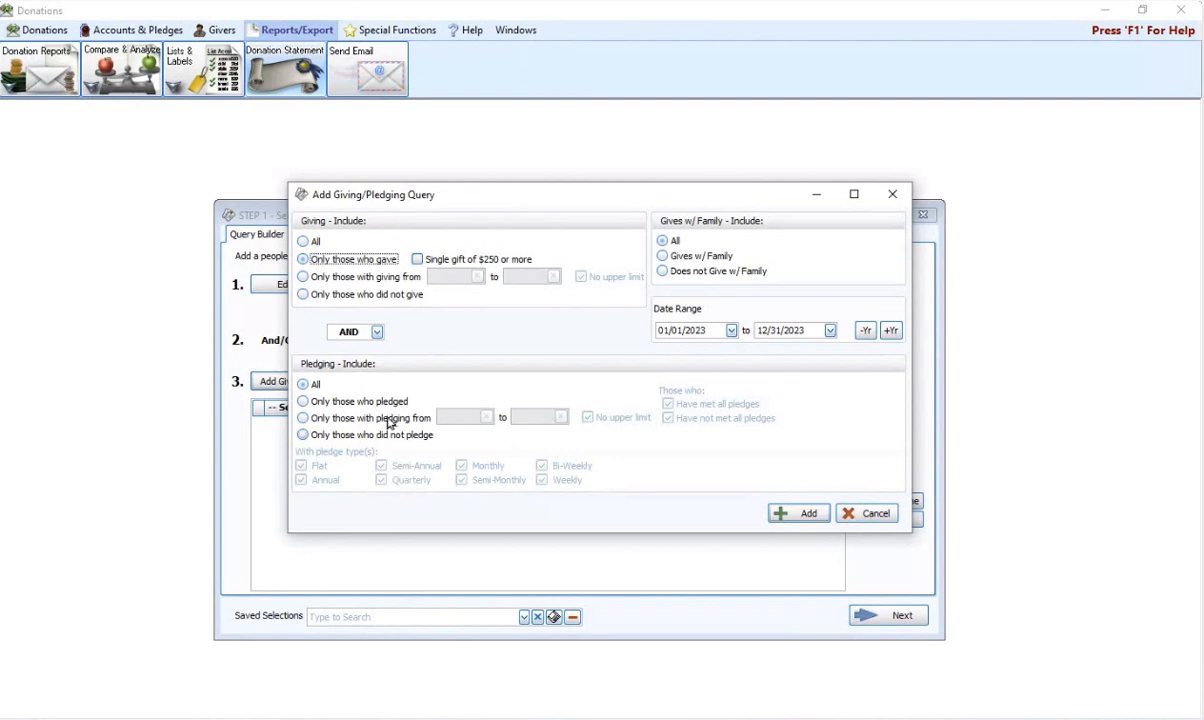
left_click(378, 333)
left_click(345, 356)
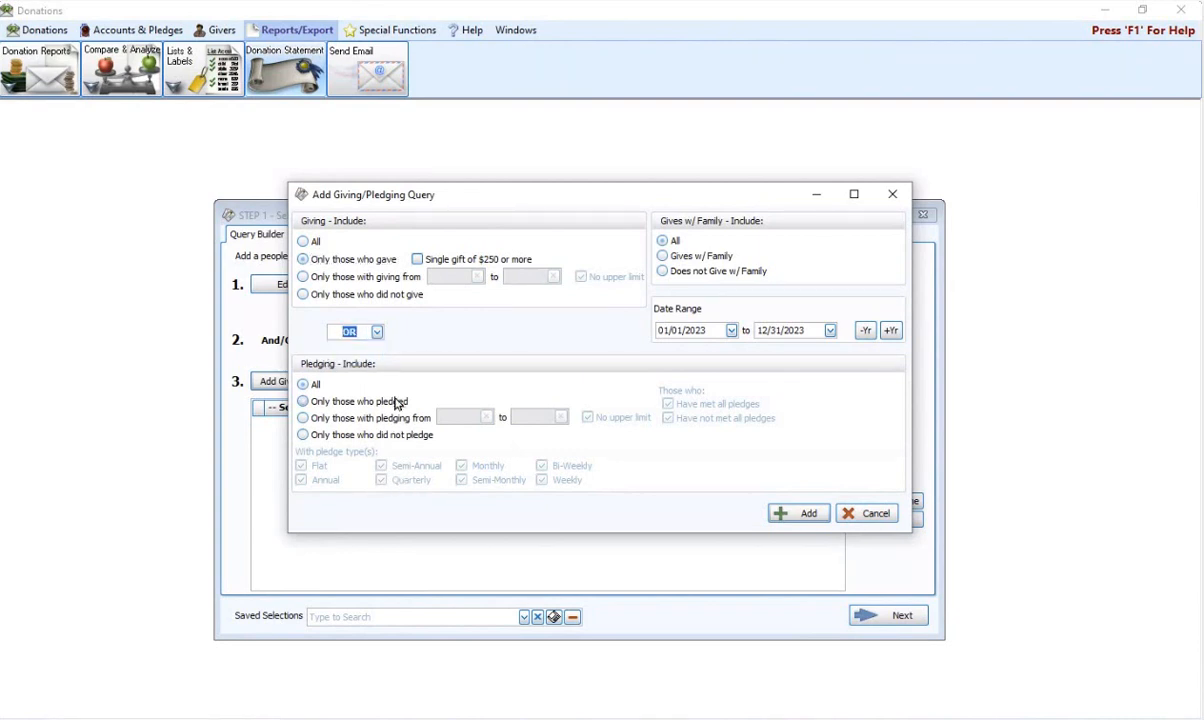
left_click(360, 401)
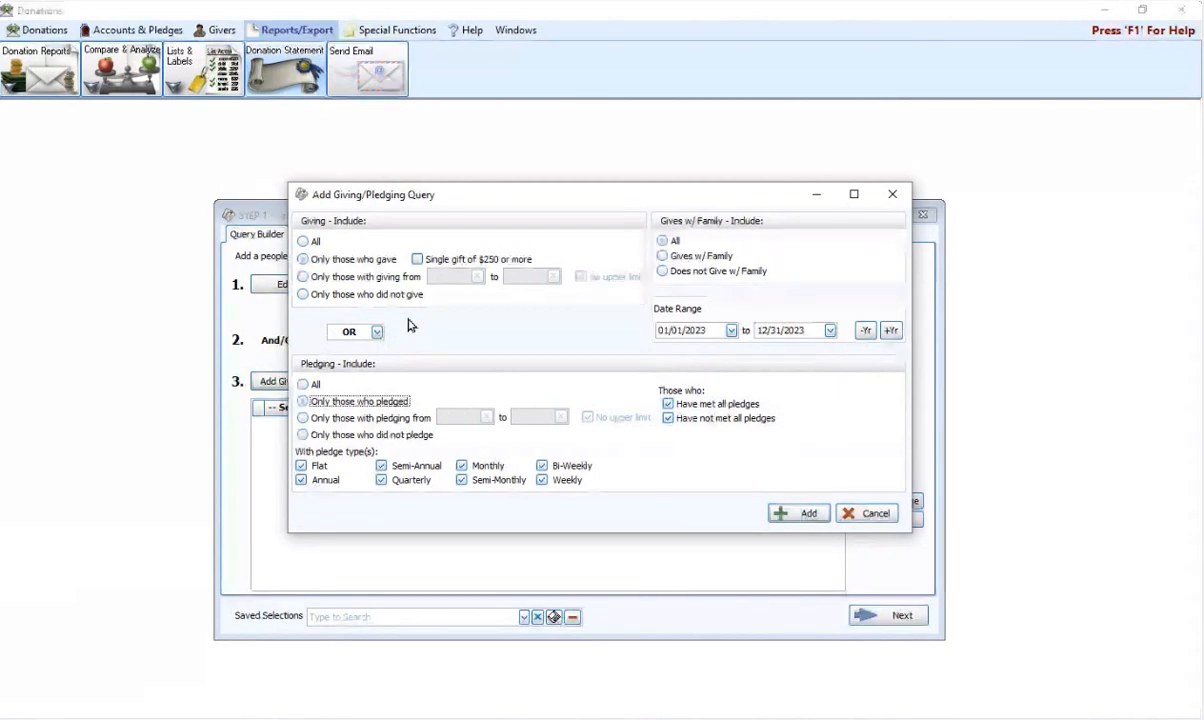
Try the giving and pledging amount range filters, restoring the query to only those who gave or only those who pledged.
left_click(363, 276)
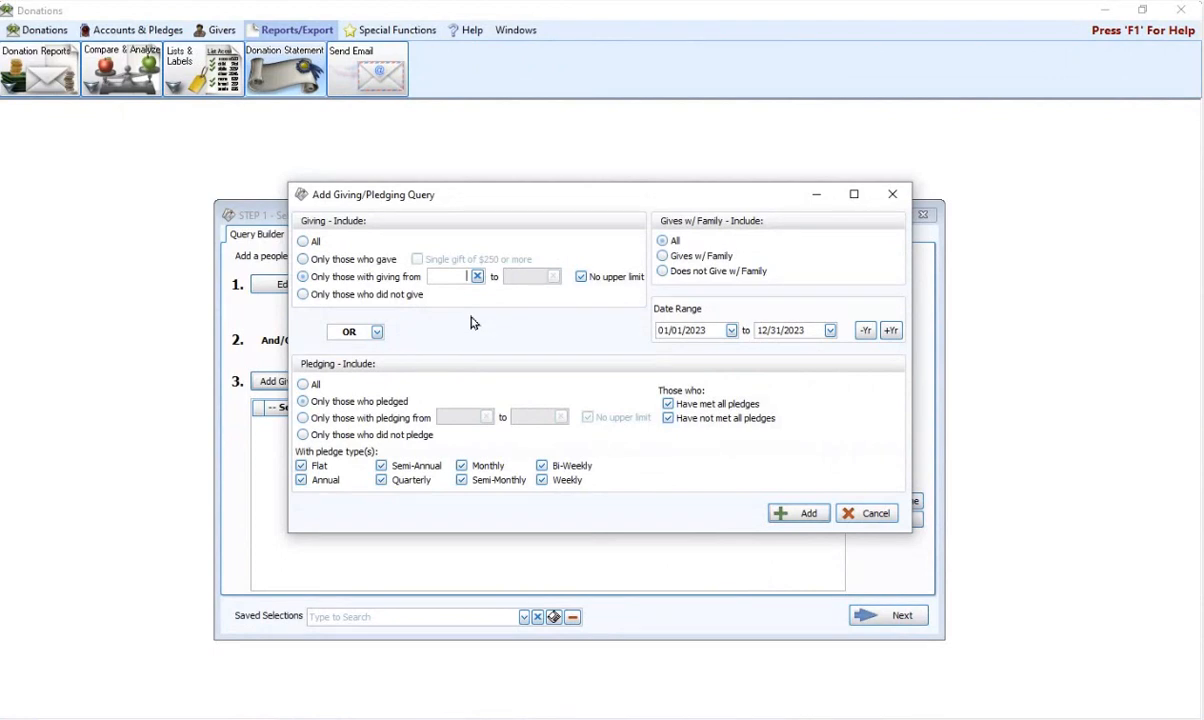
left_click(345, 259)
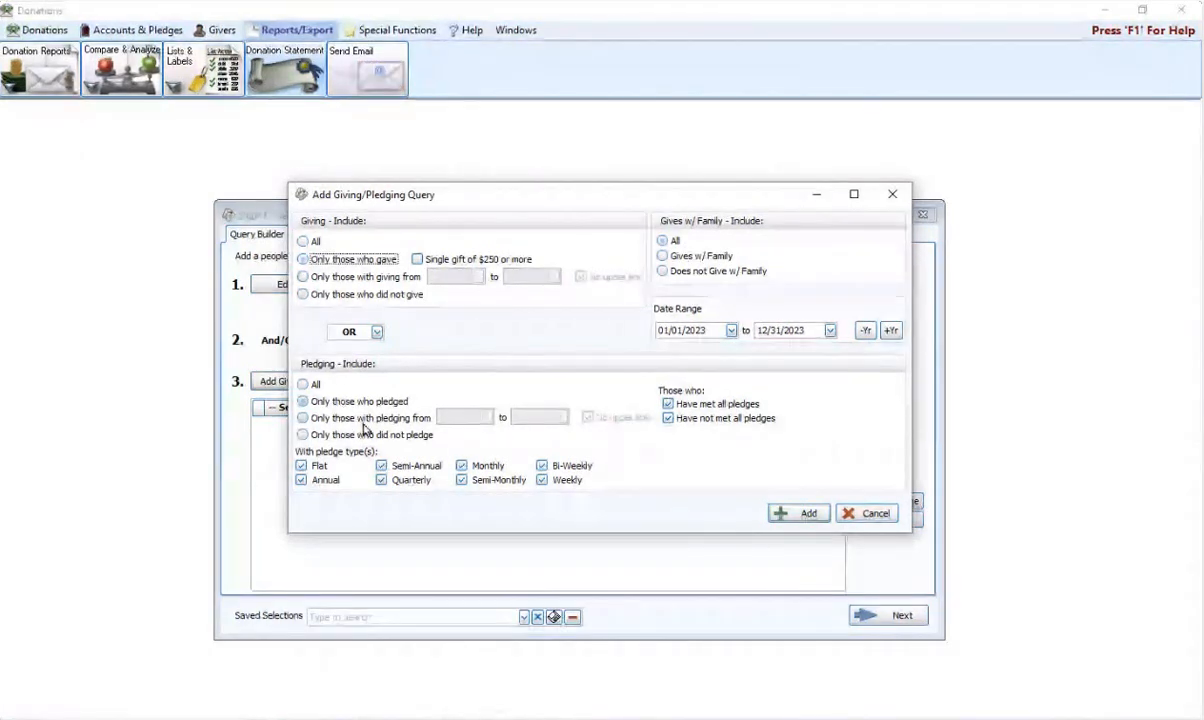
left_click(350, 402)
left_click(358, 419)
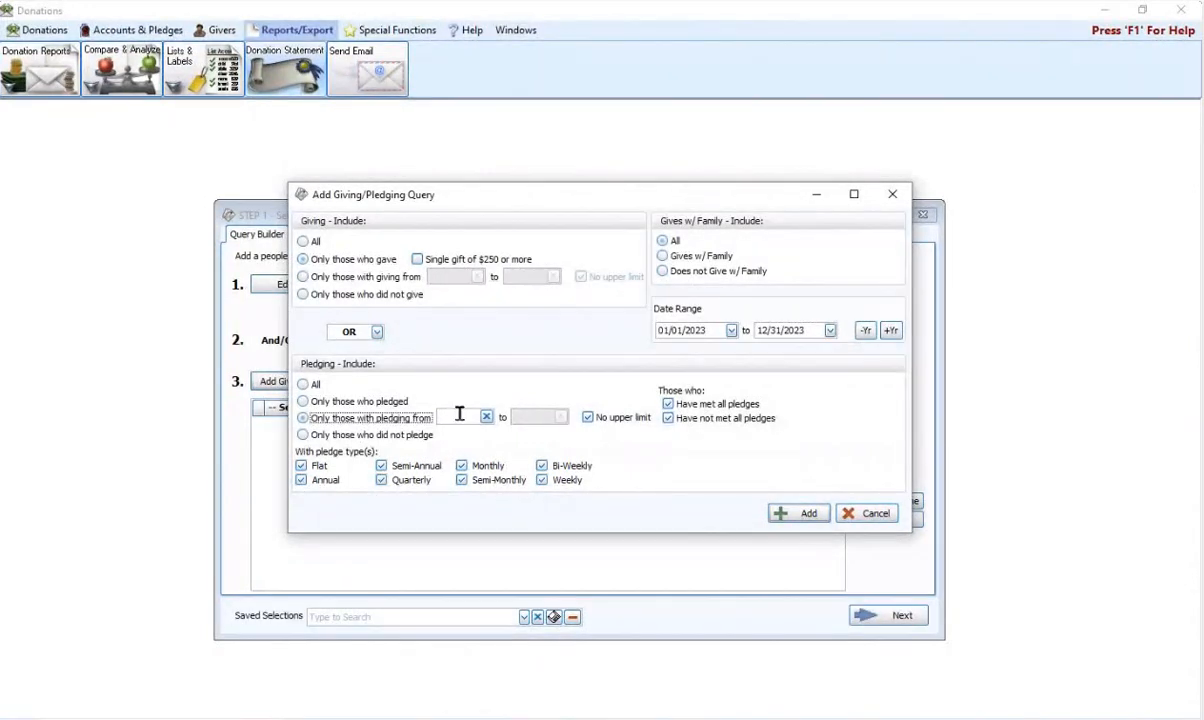
left_click(588, 417)
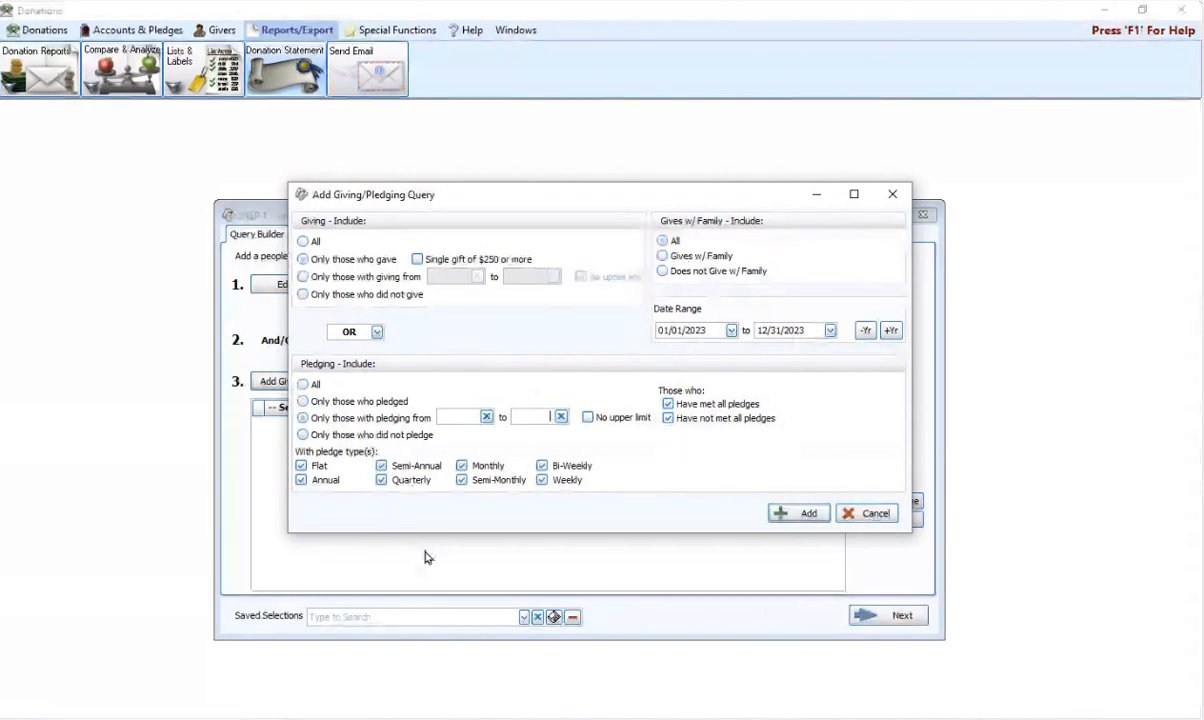
left_click(330, 414)
left_click(330, 402)
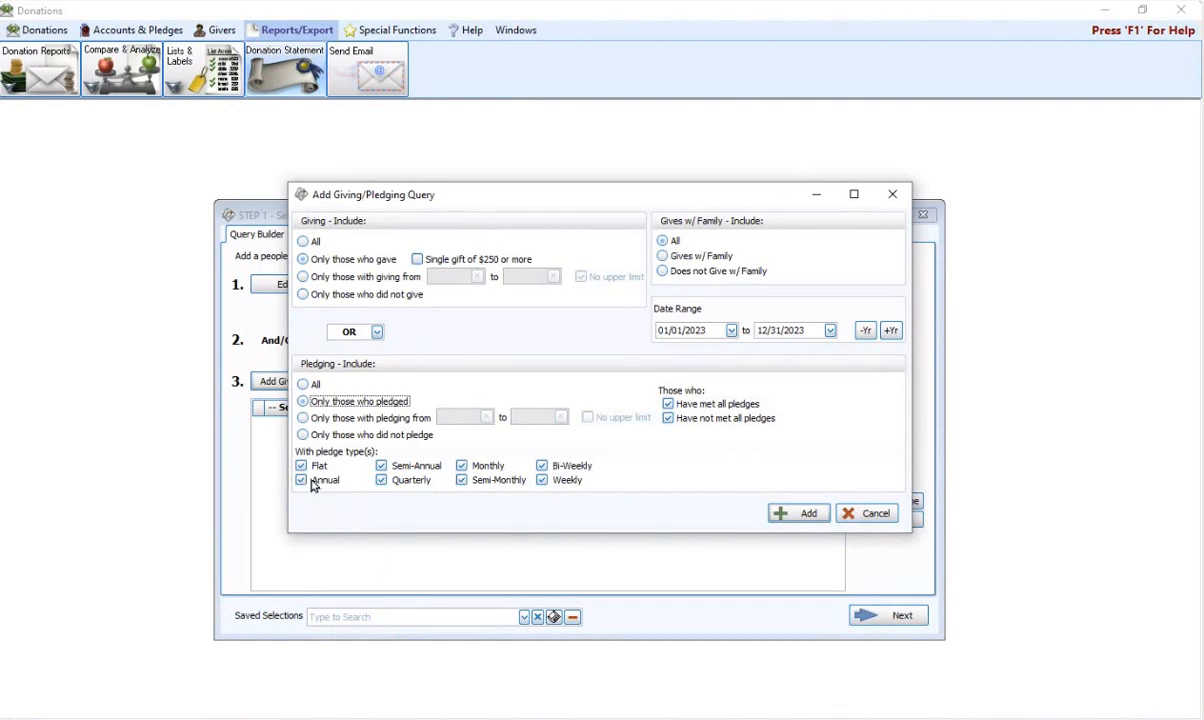
key("Tab")
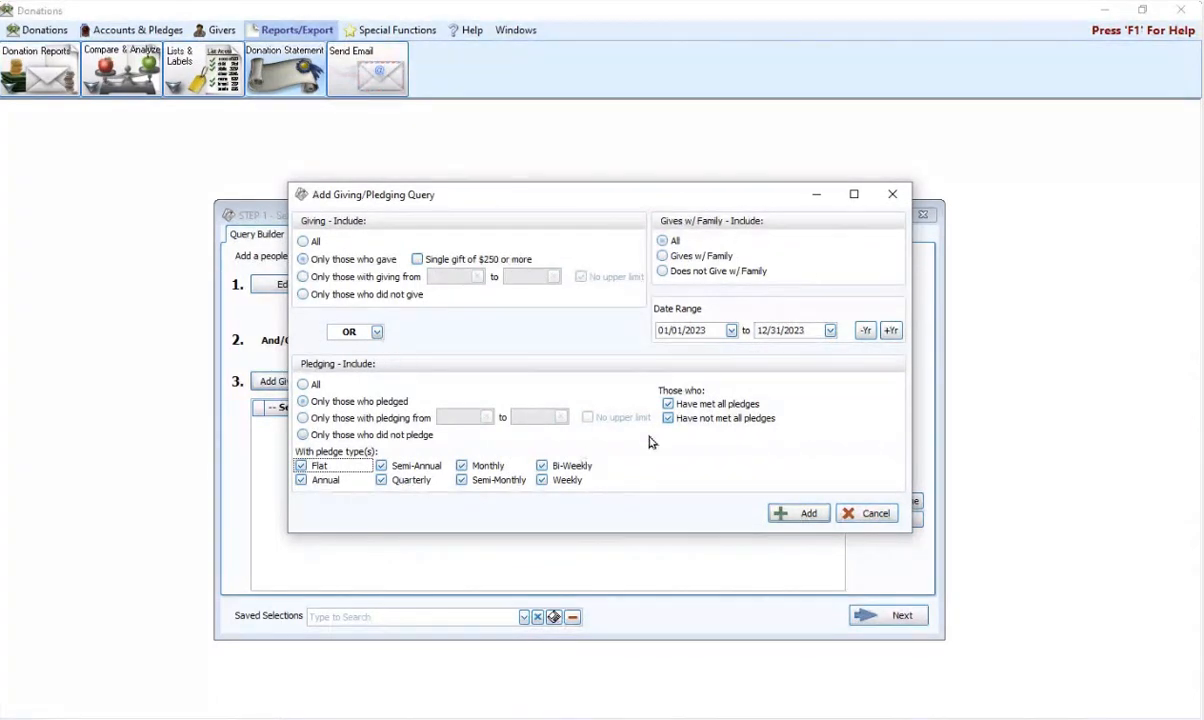
Discard the giving/pledging query and restart the donation statement setup from the beginning.
left_click(868, 513)
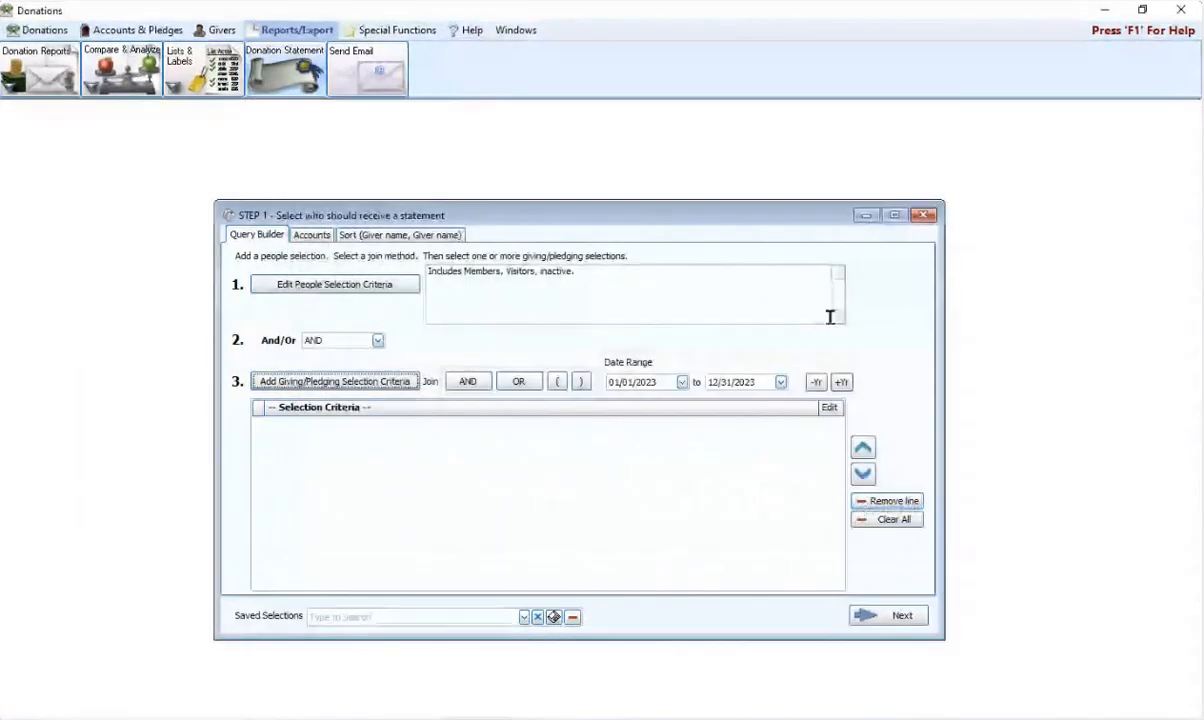
left_click(923, 216)
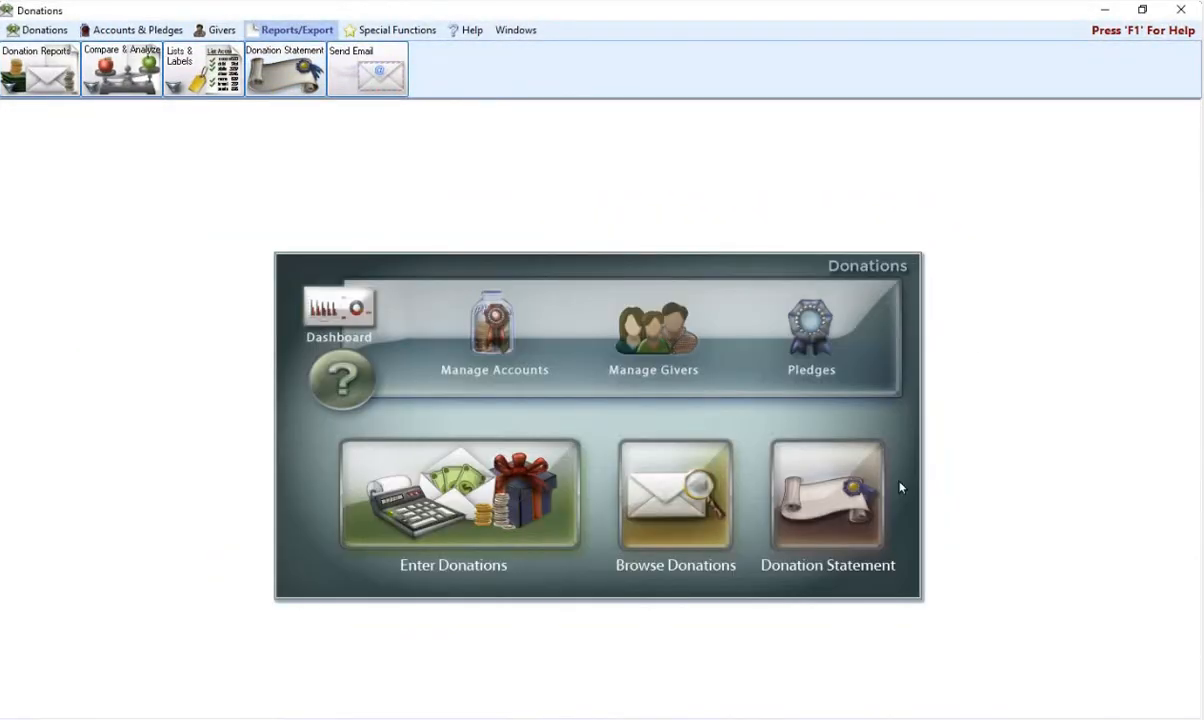
left_click(775, 474)
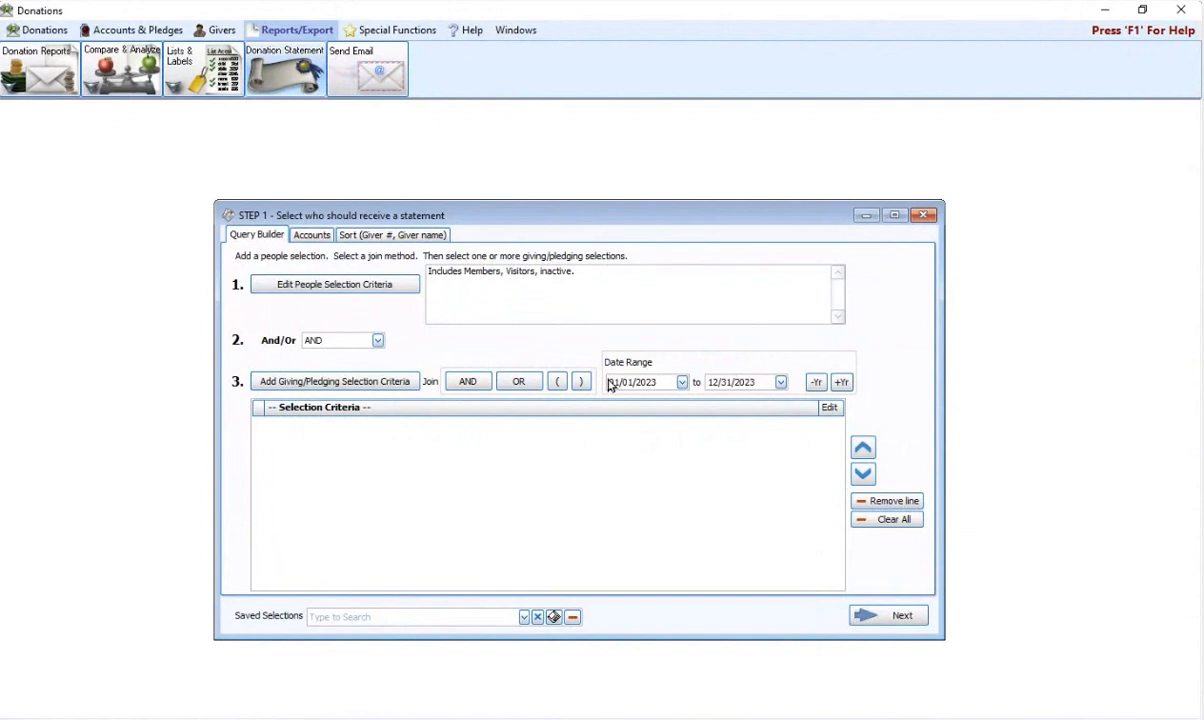
Sort the statements first by Giver name and continue to the statement layout and delivery options.
left_click(413, 237)
left_click(634, 281)
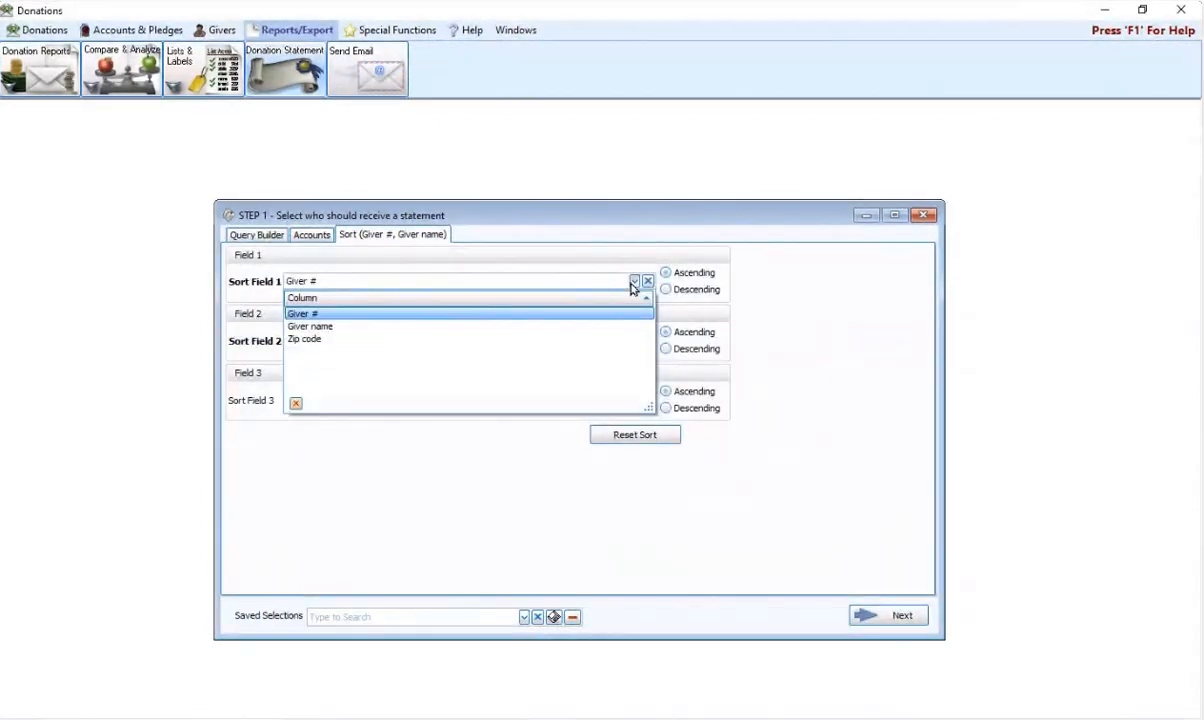
left_click(313, 327)
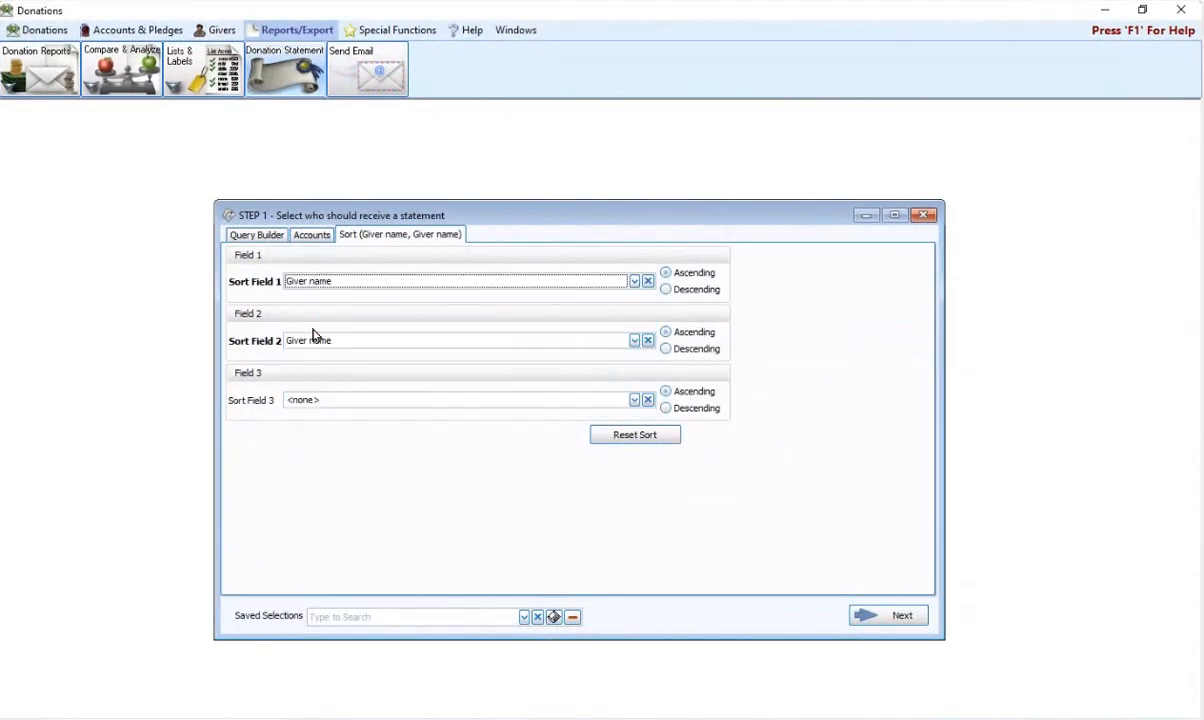
left_click(907, 622)
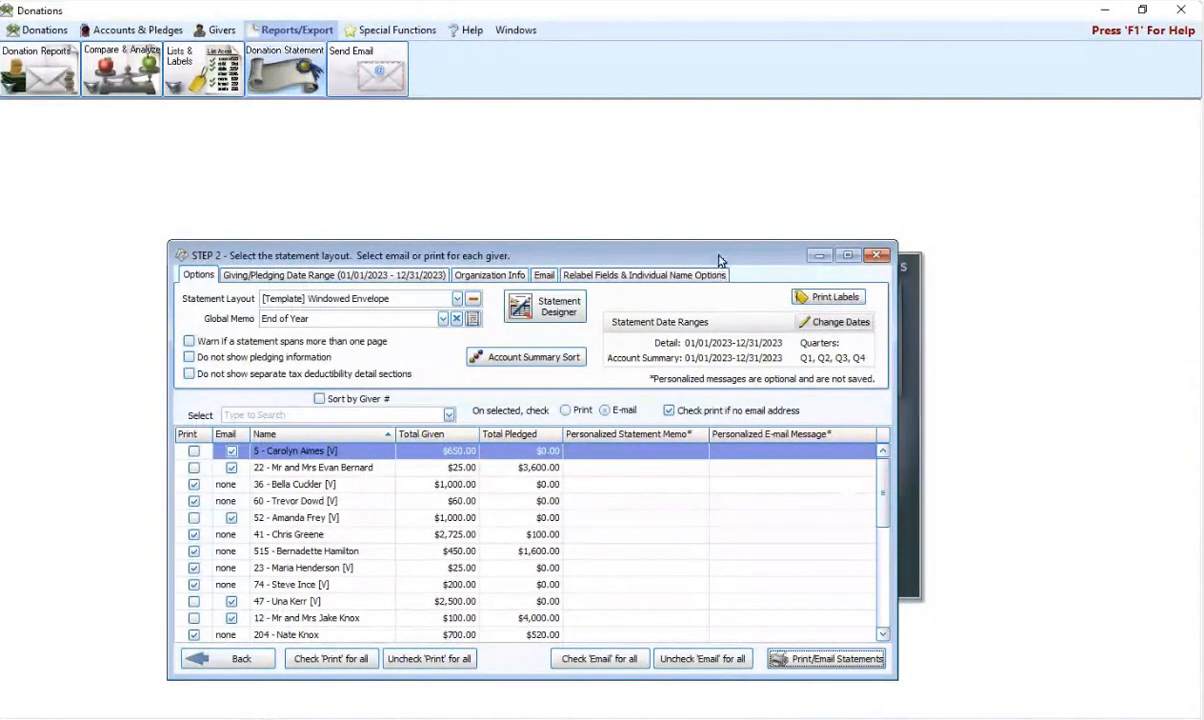
Choose the [Template] Windowed Envelope layout for the statements.
left_click_drag(721, 262, 785, 213)
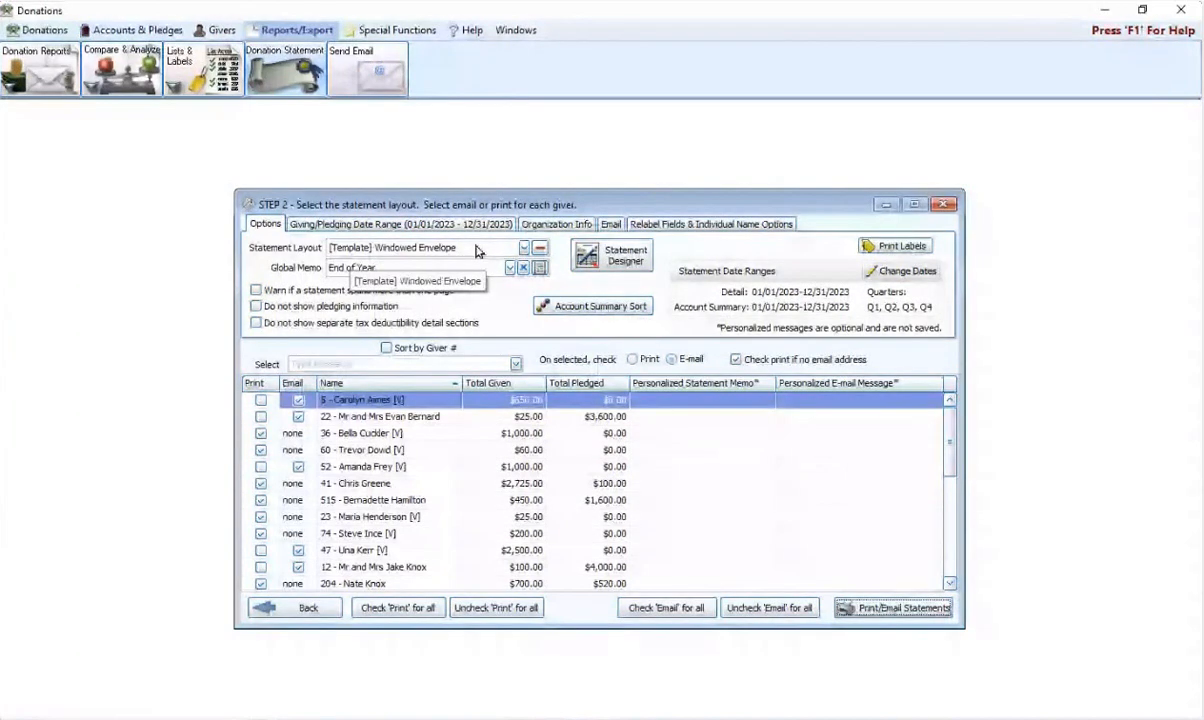
left_click(476, 250)
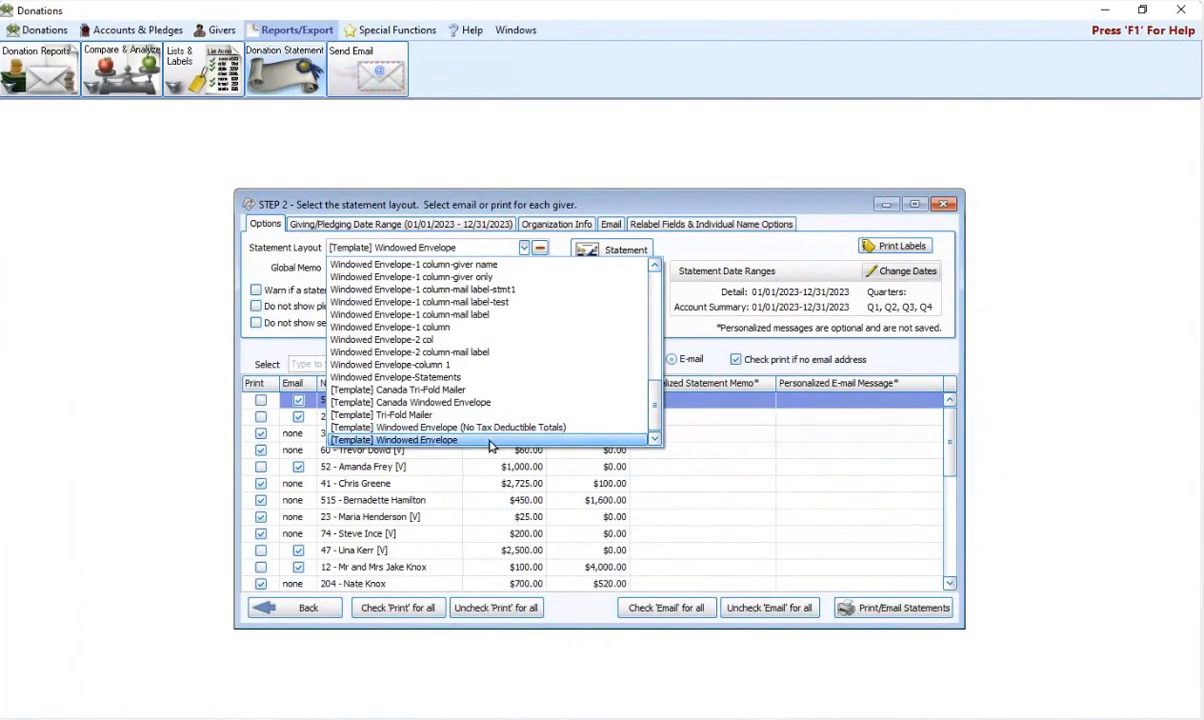
left_click(490, 442)
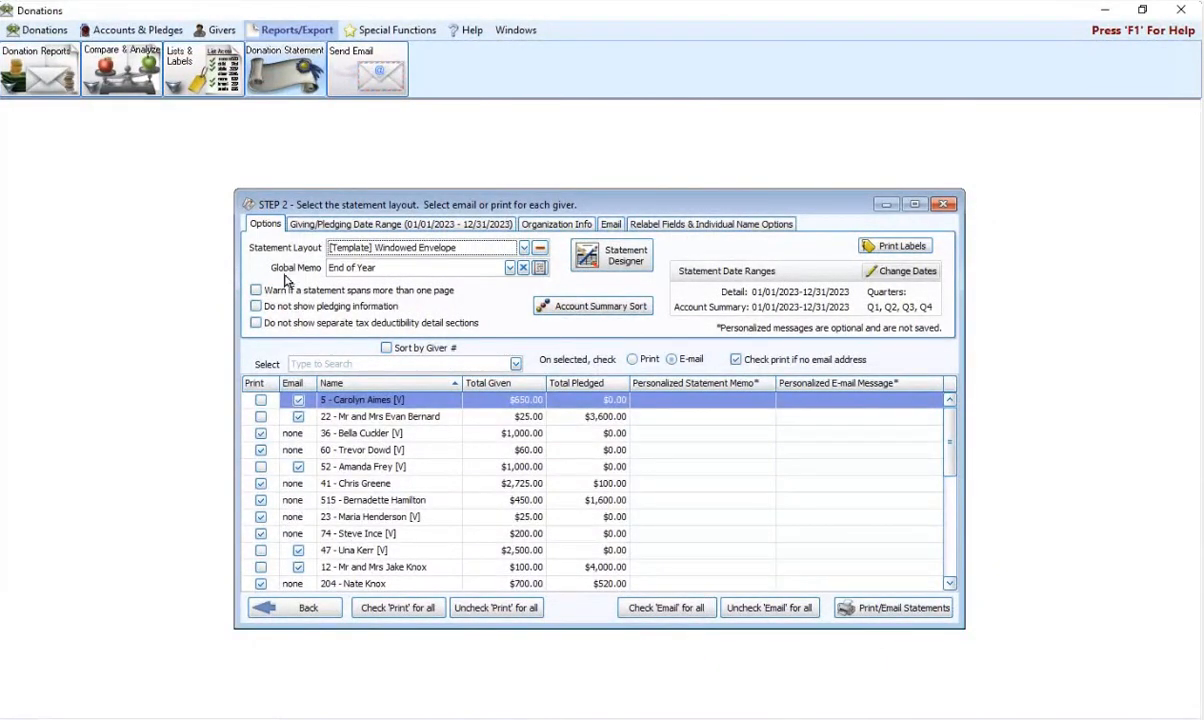
Review the available global memos and read the full text of the Standard Message memo.
left_click(510, 268)
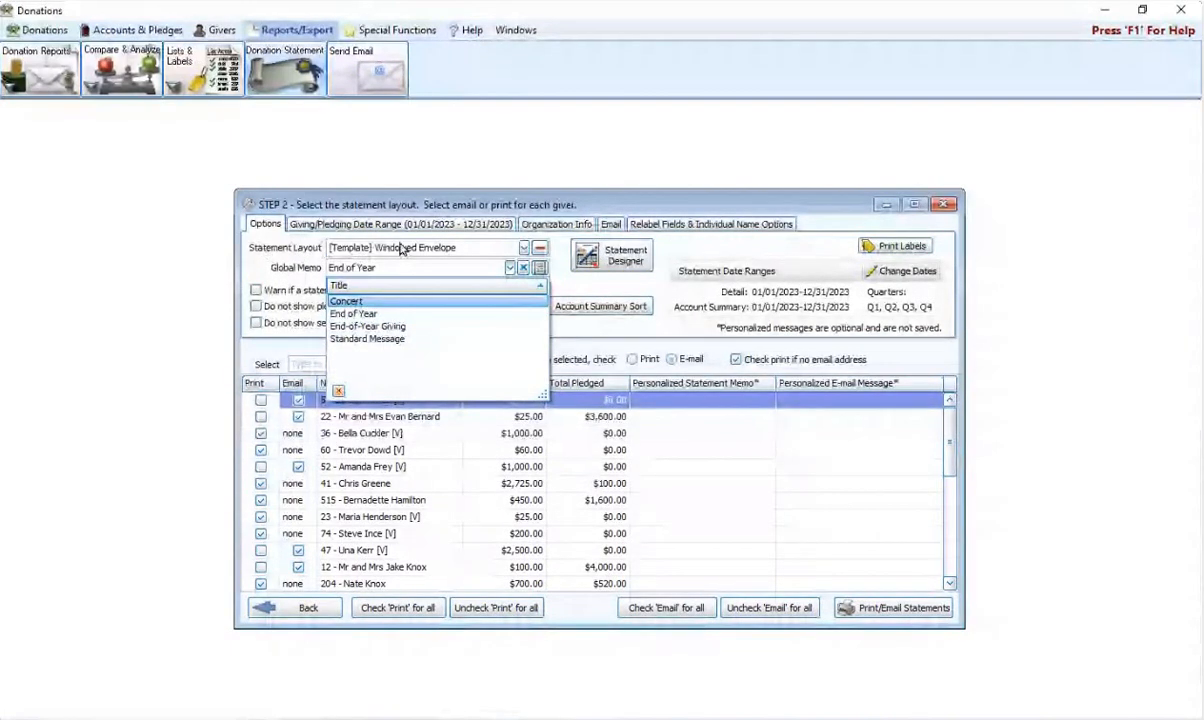
left_click(366, 264)
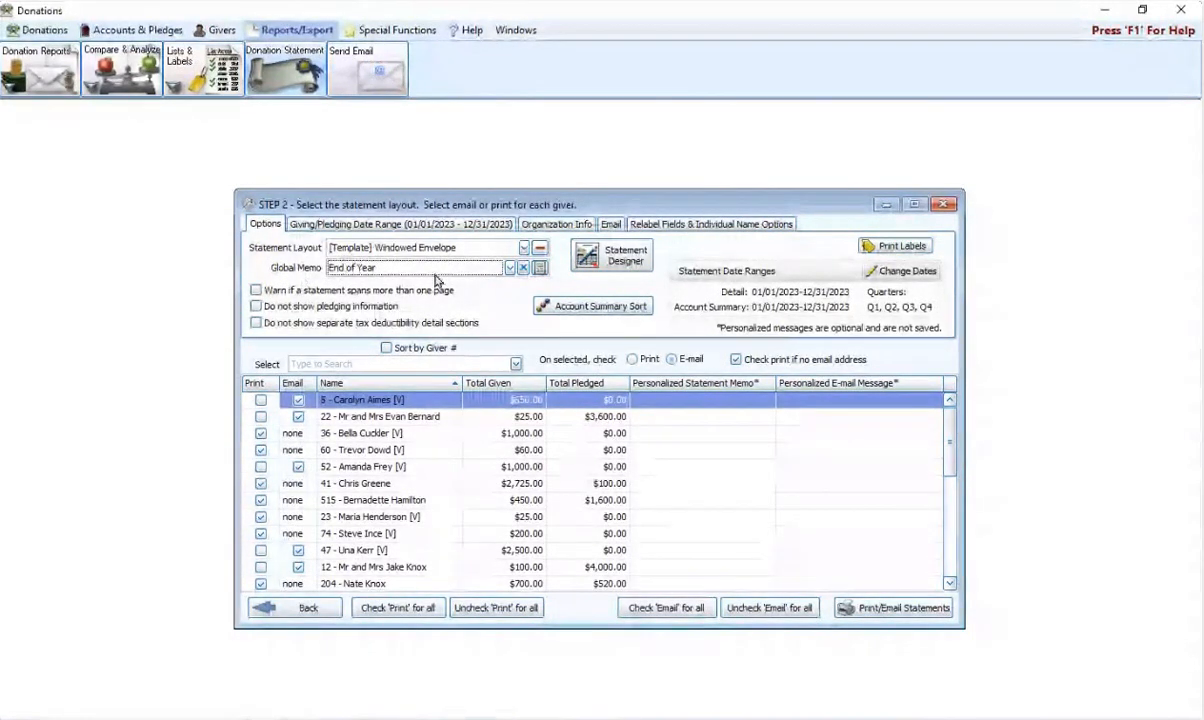
left_click(509, 268)
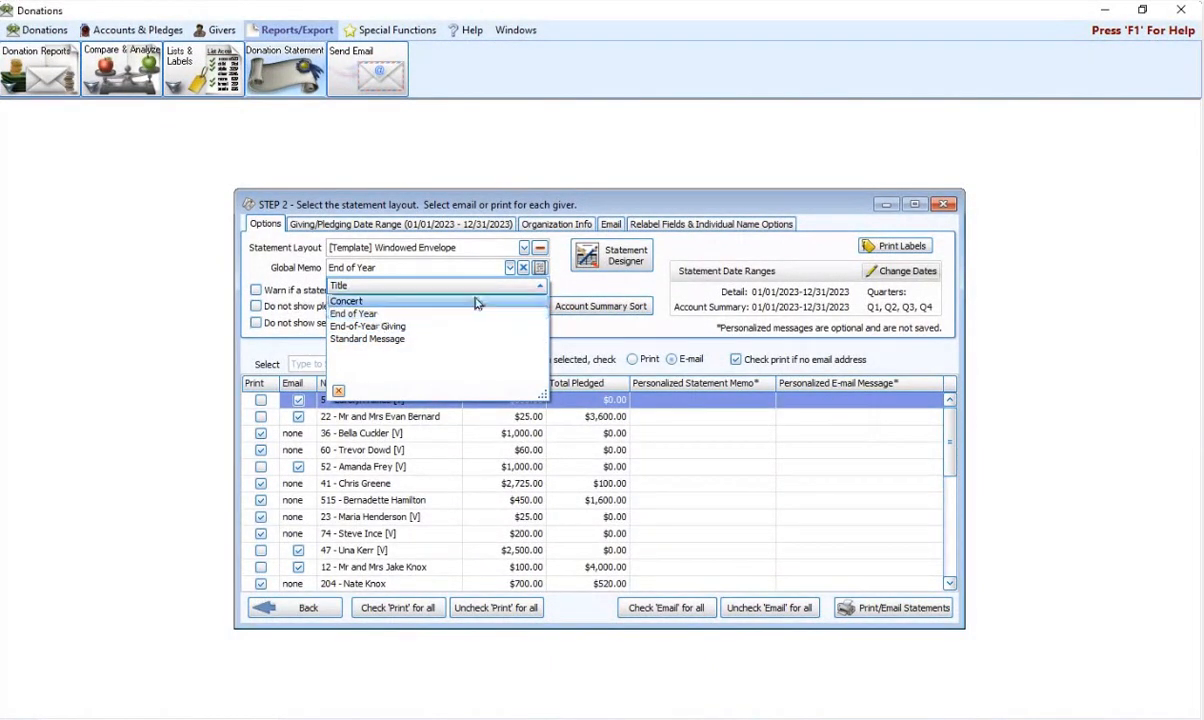
left_click(540, 270)
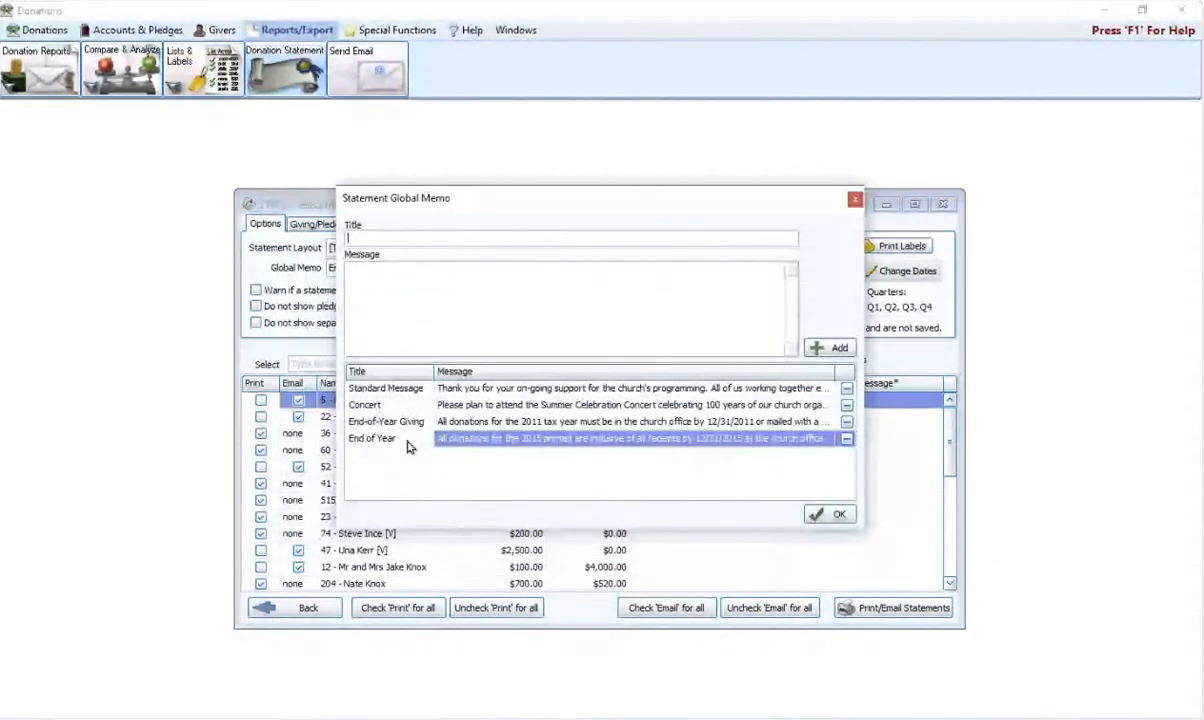
left_click(529, 390)
left_click(826, 388)
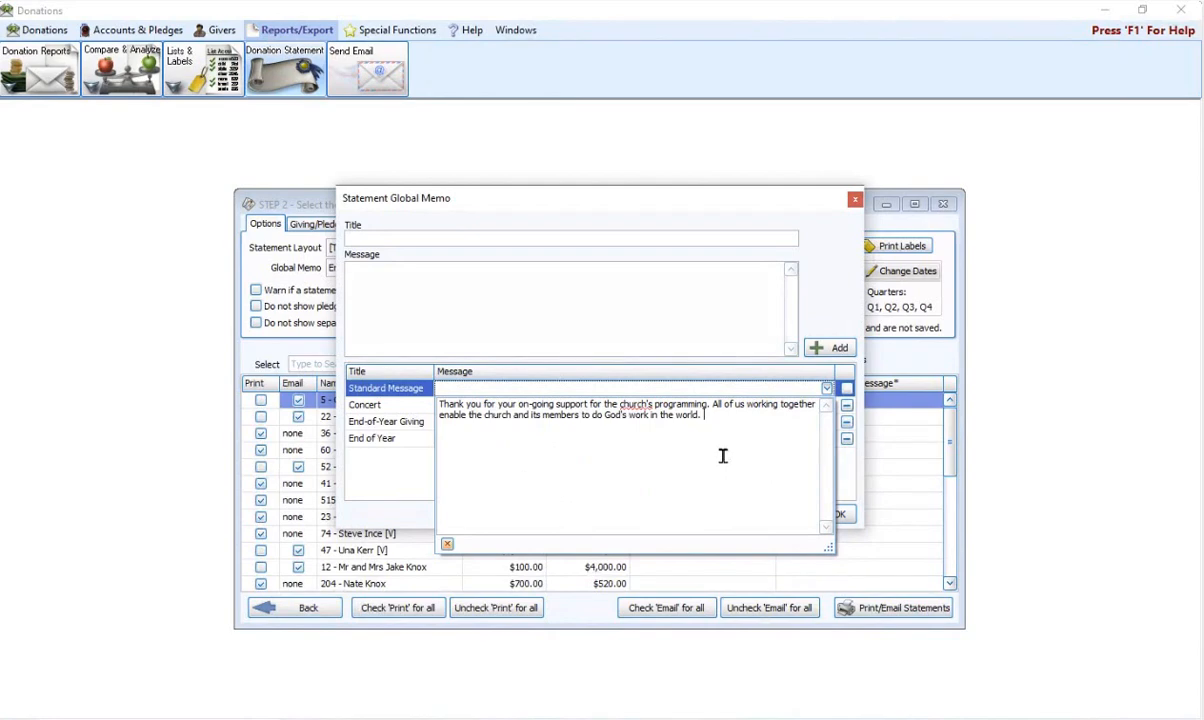
left_click(814, 245)
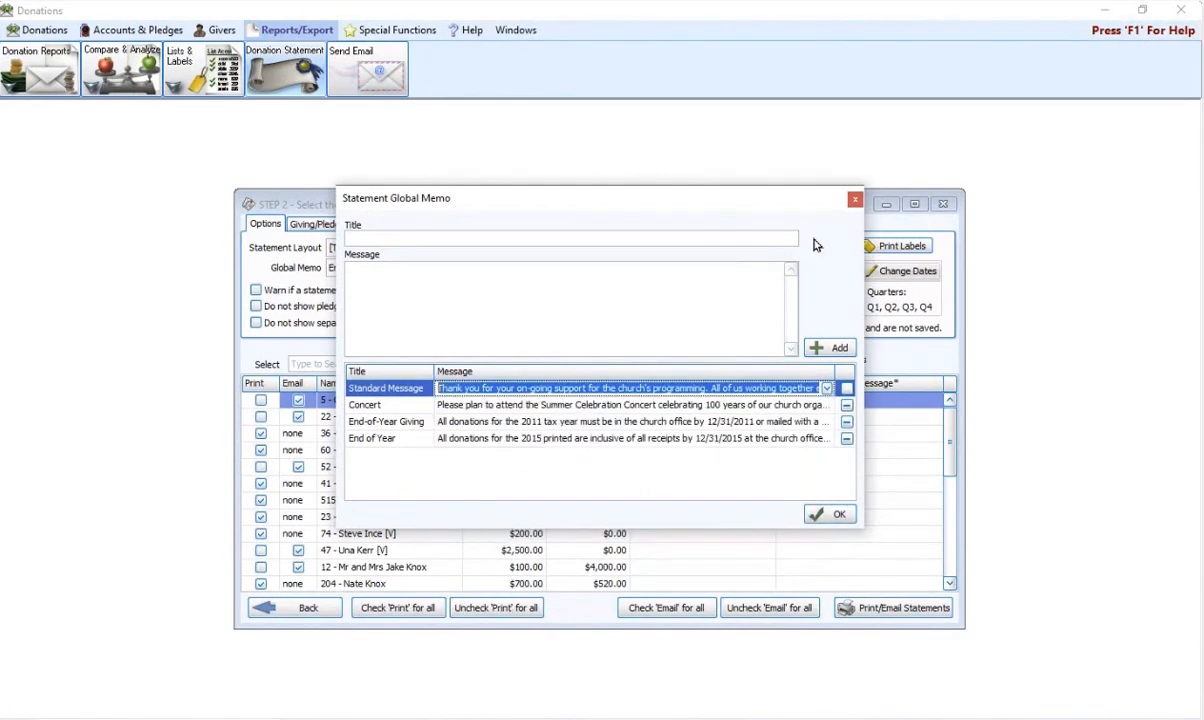
left_click(855, 199)
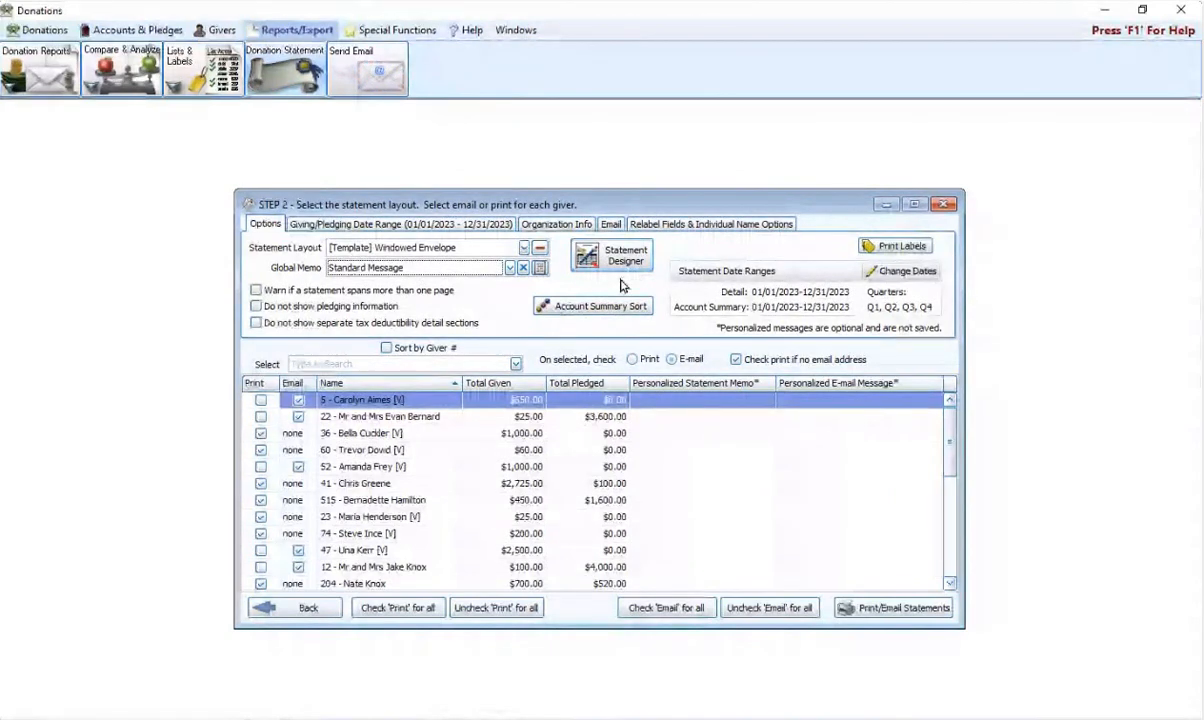
Clear the global memo and hide pledging information, keeping the separate tax deductibility detail sections.
left_click(522, 267)
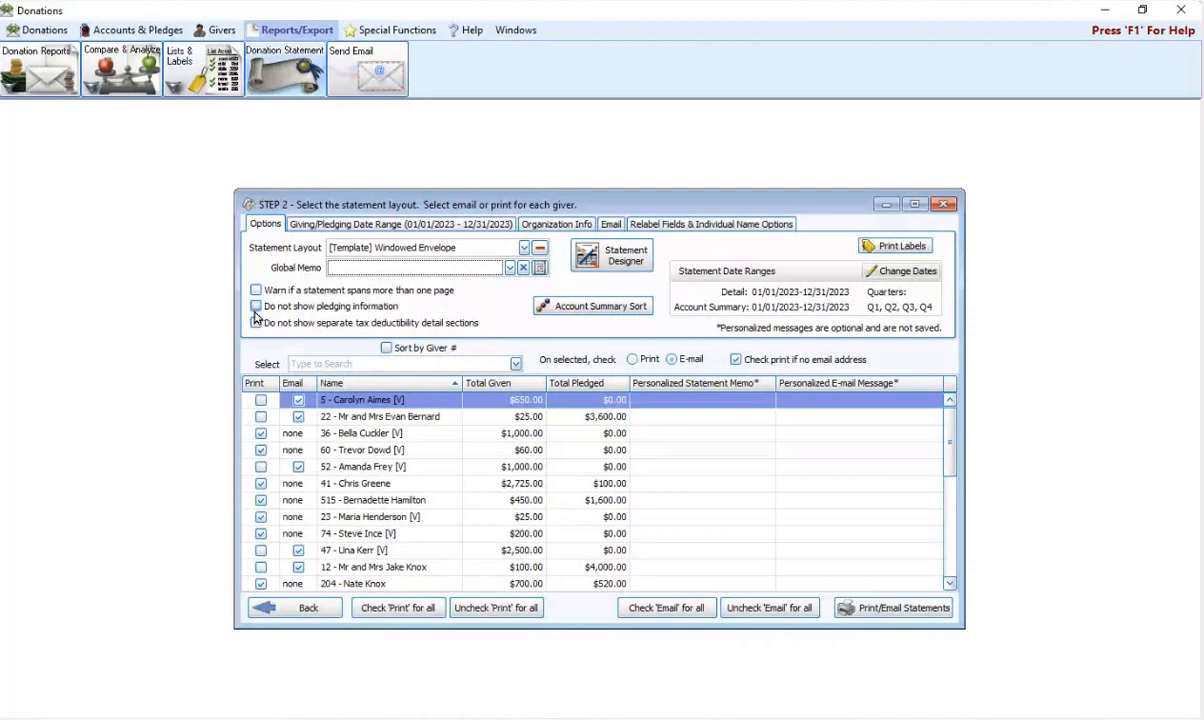
left_click(256, 306)
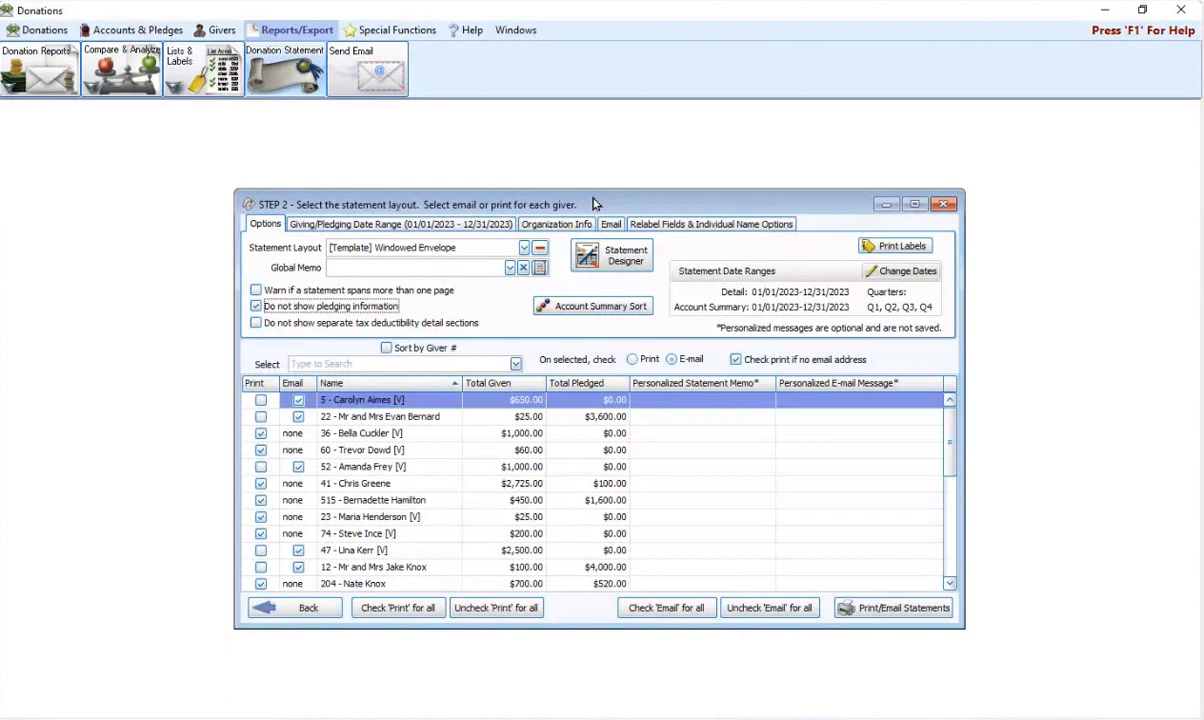
left_click(256, 323)
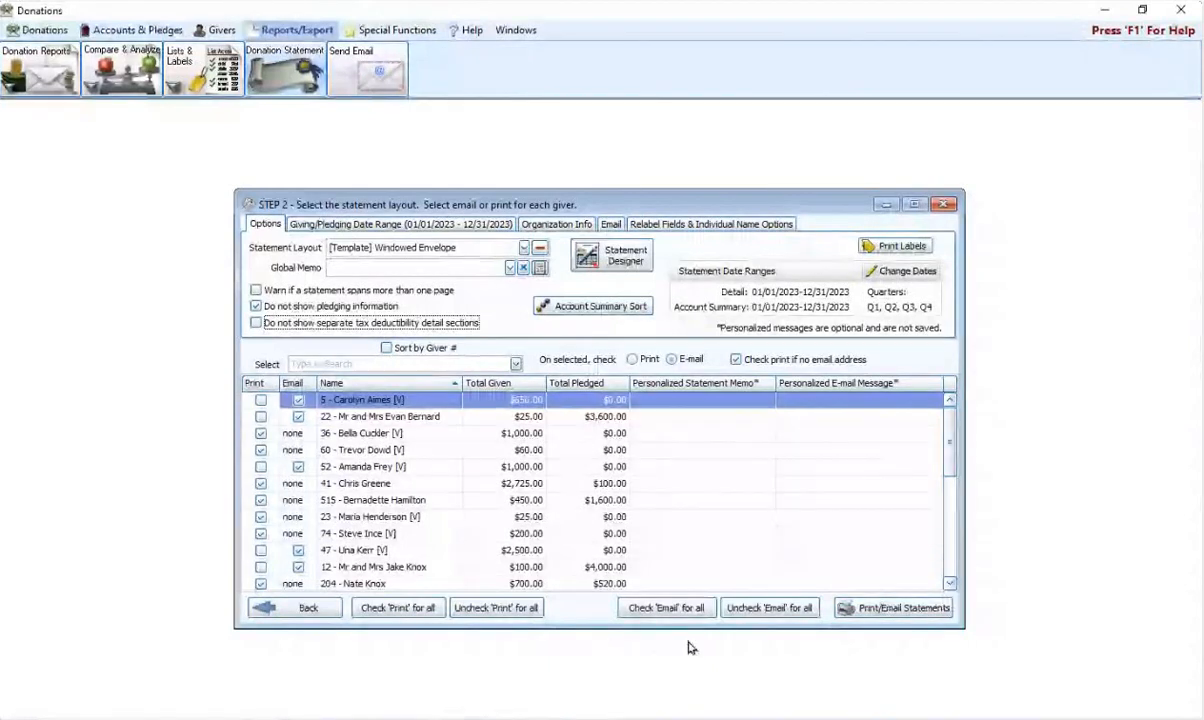
Mark every giver's statement for printing and remove the email selection for all givers.
left_click(766, 608)
left_click(398, 607)
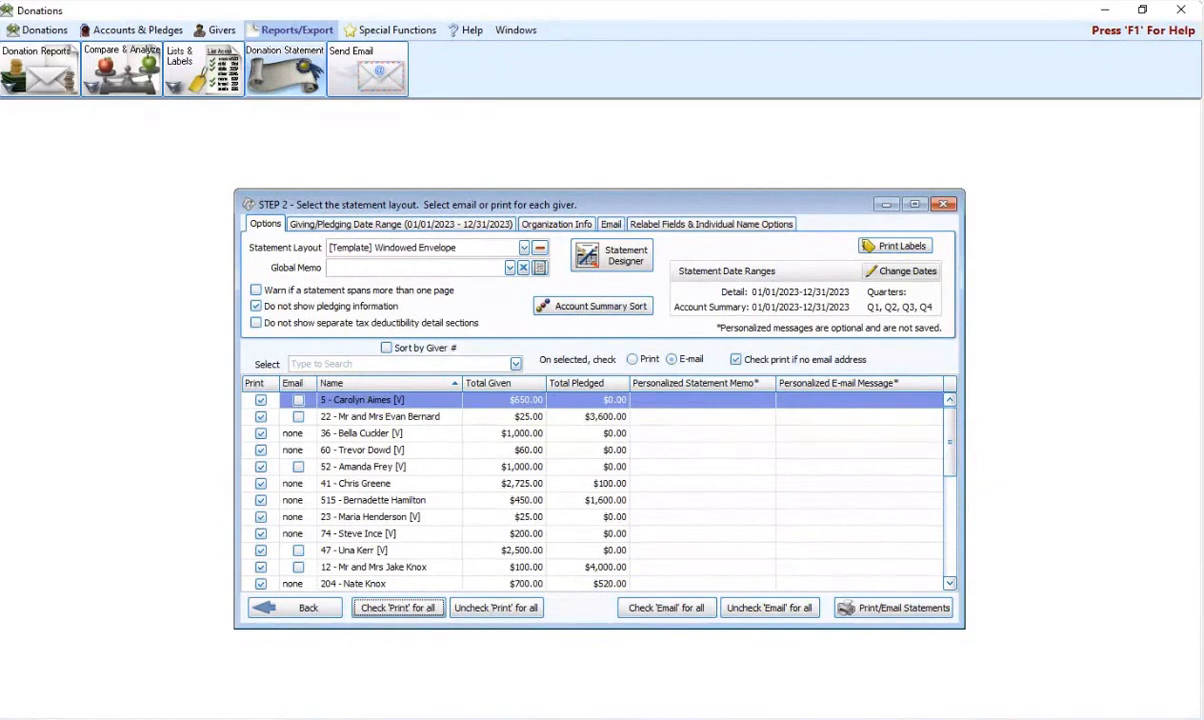
left_click(769, 607)
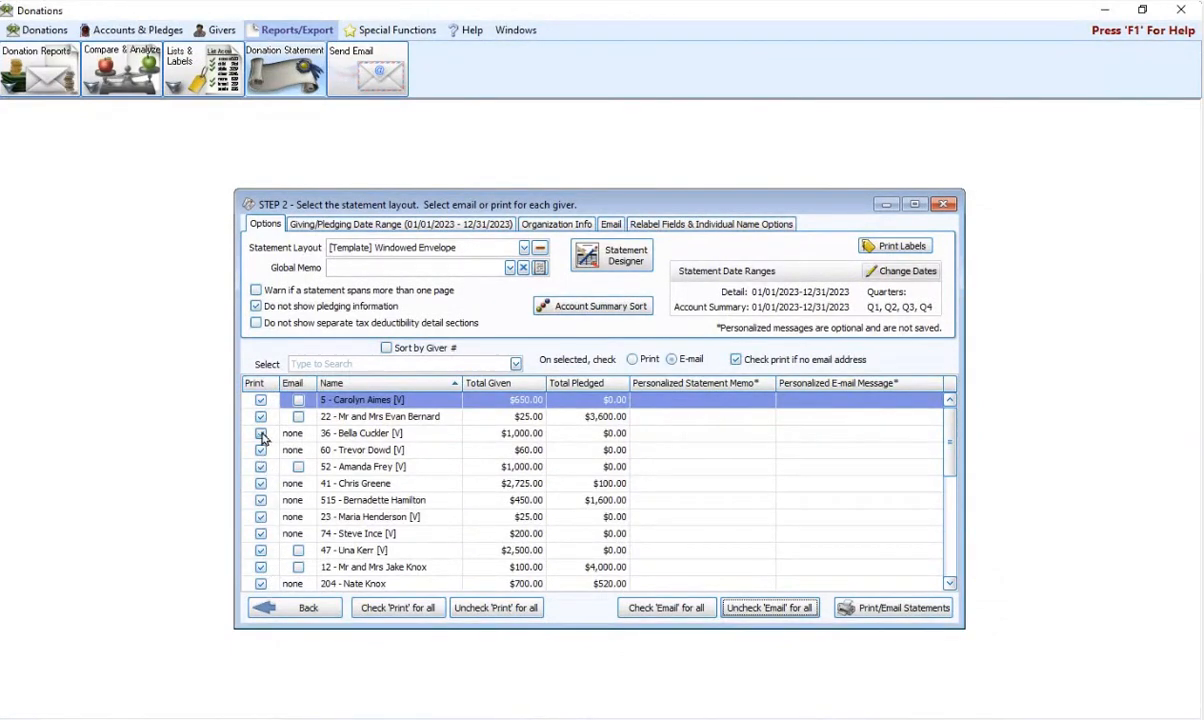
left_click(388, 610)
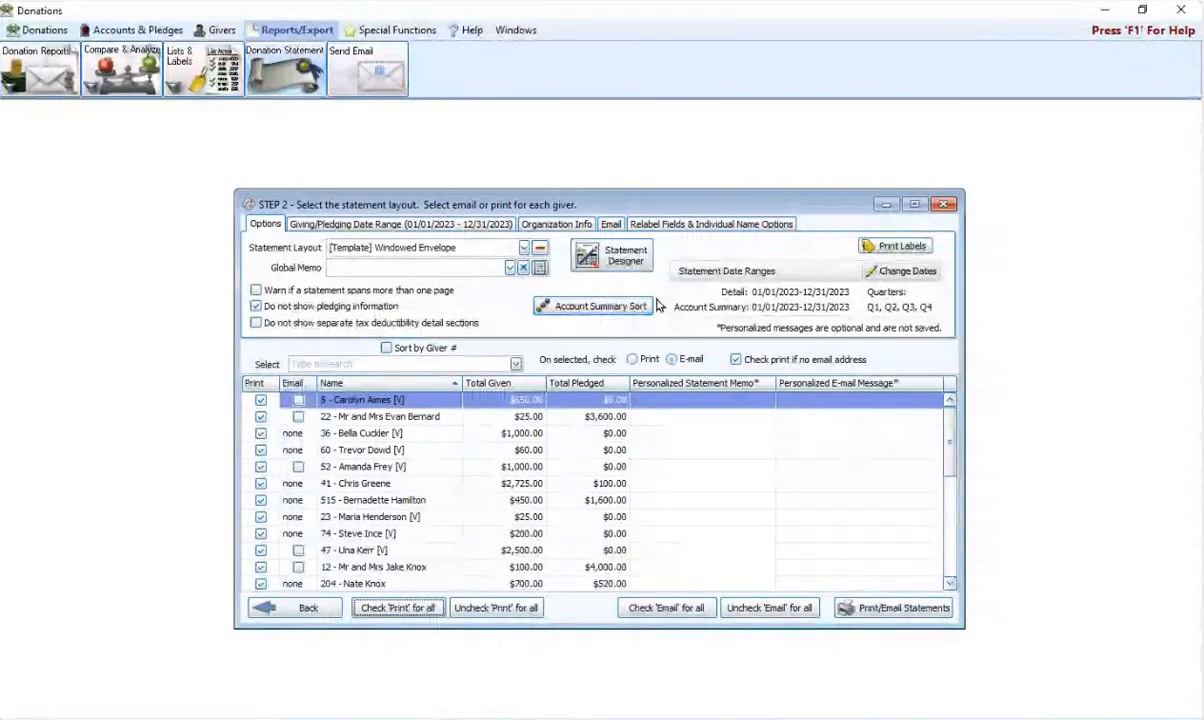
Accept the giving account order for the account summary and generate a full-size preview of the statements.
left_click(598, 307)
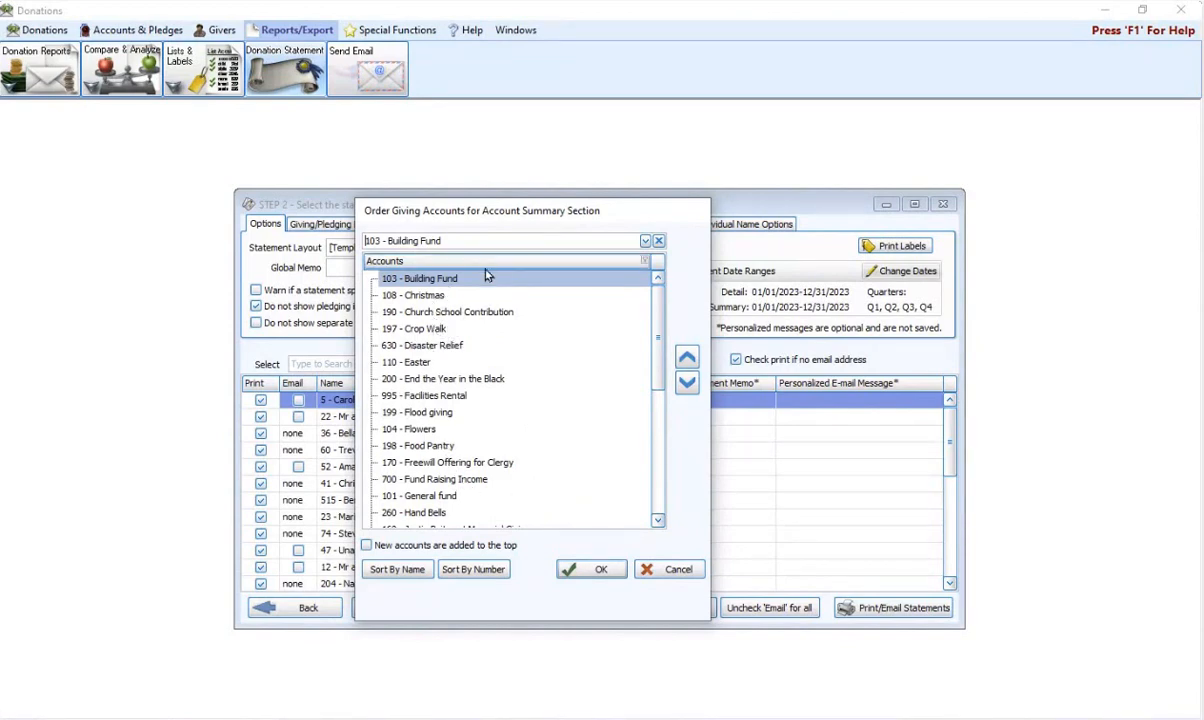
left_click(590, 569)
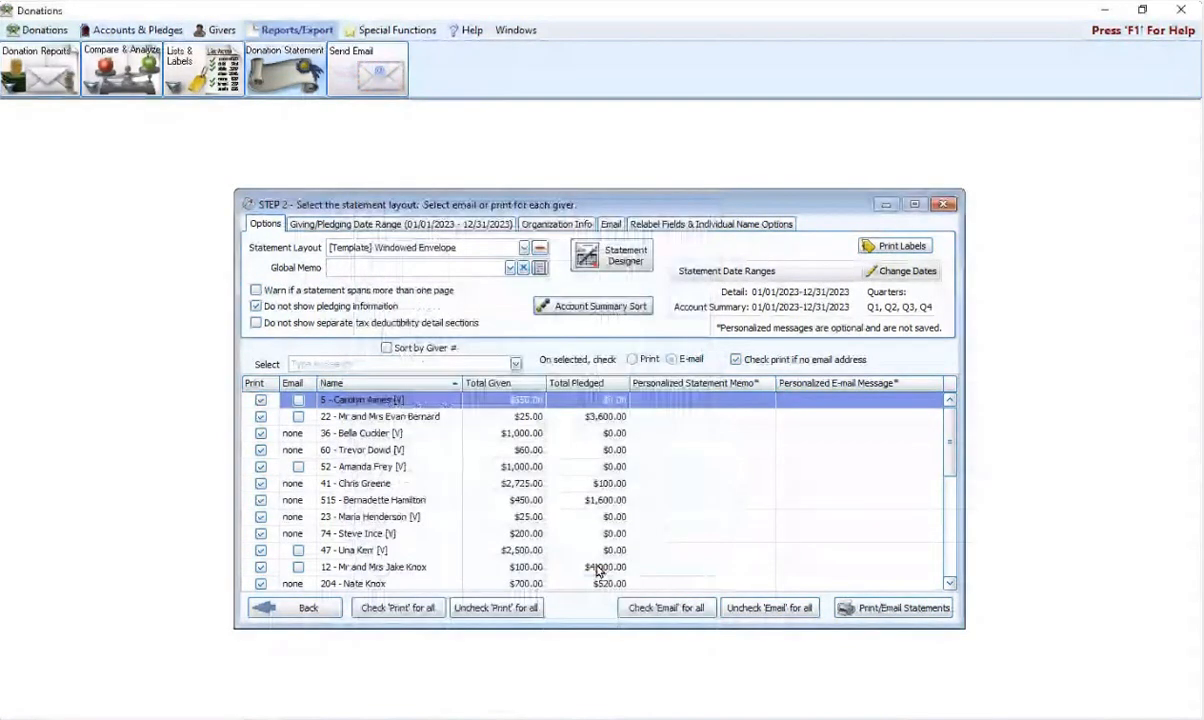
left_click(893, 608)
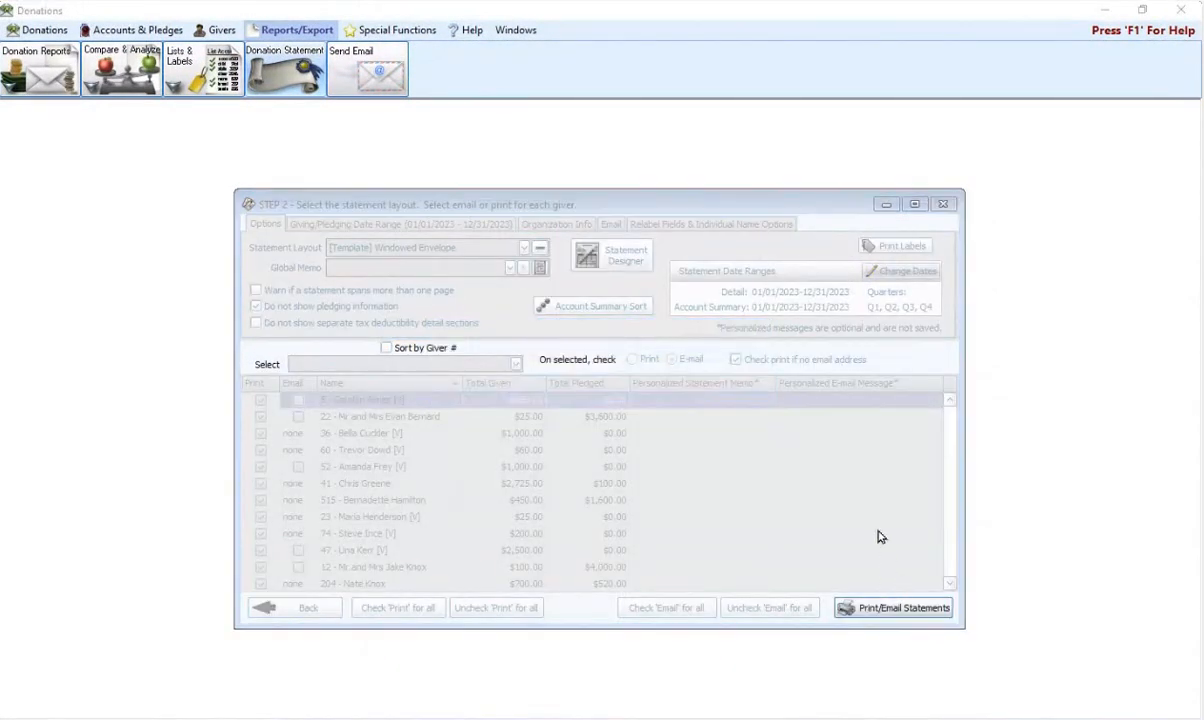
left_click_drag(1198, 126, 705, 34)
double_click(1075, 22)
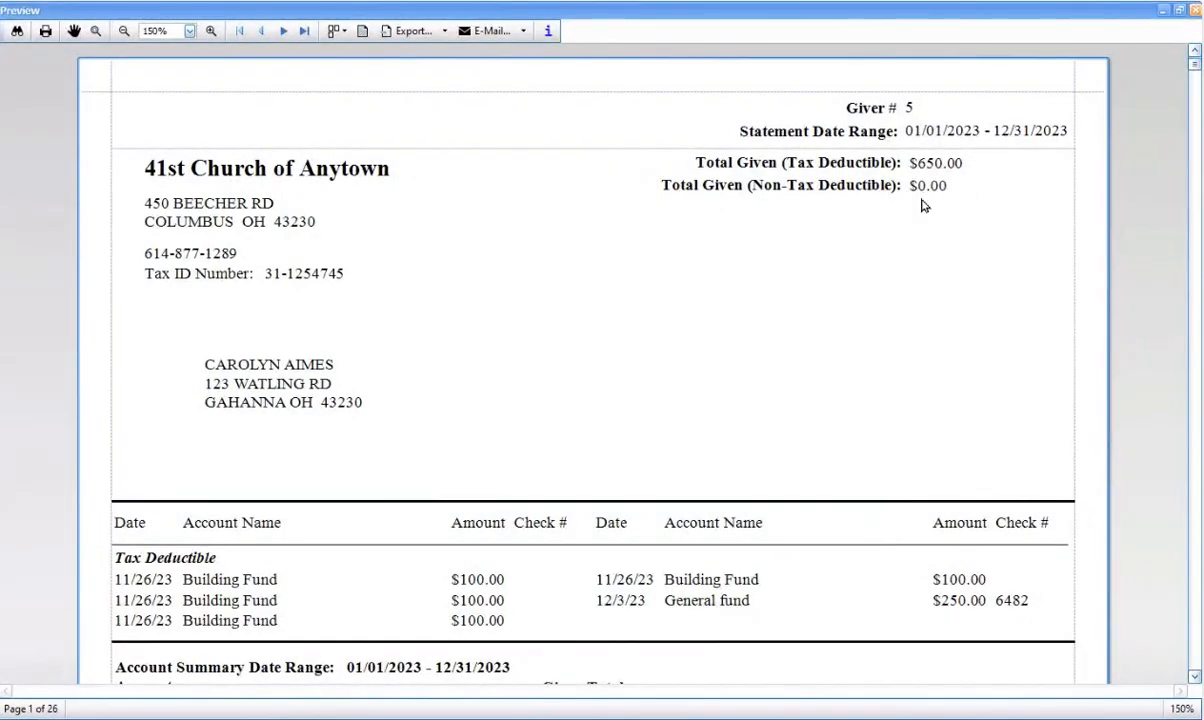
Examine the first previewed statement's giving details, account summary, monthly and quarterly totals and closing note, then close the preview.
scroll(918, 238, "down", 2)
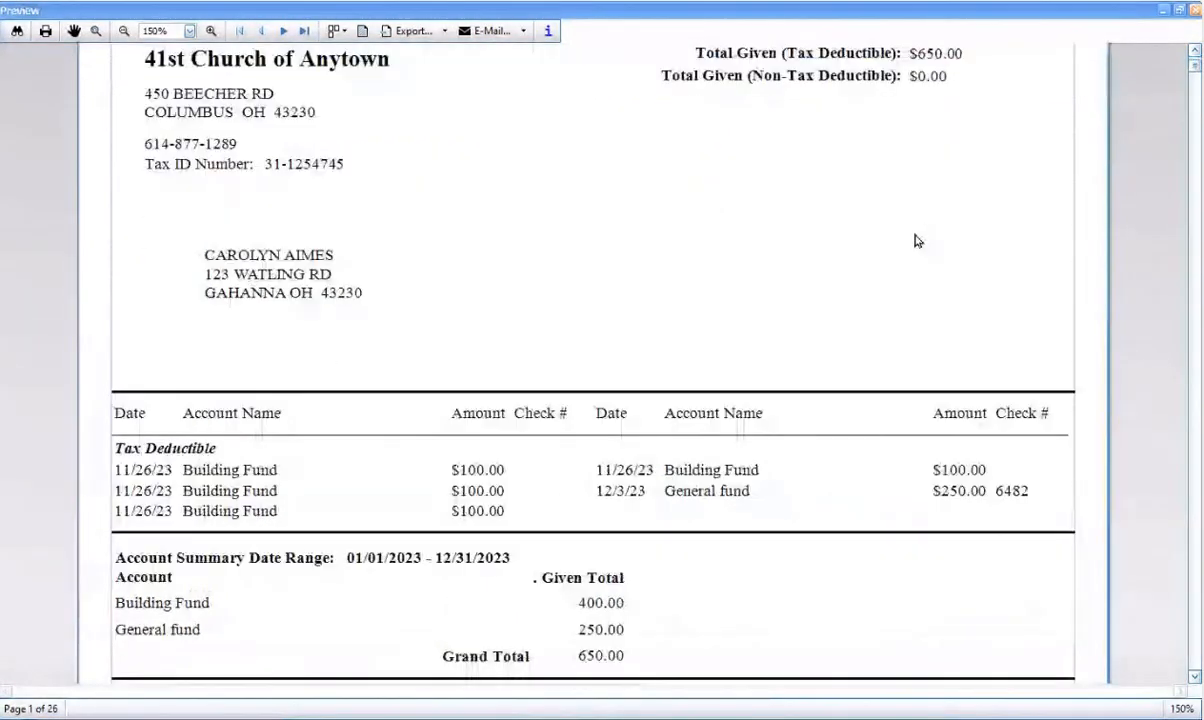
scroll(918, 241, "down", 2)
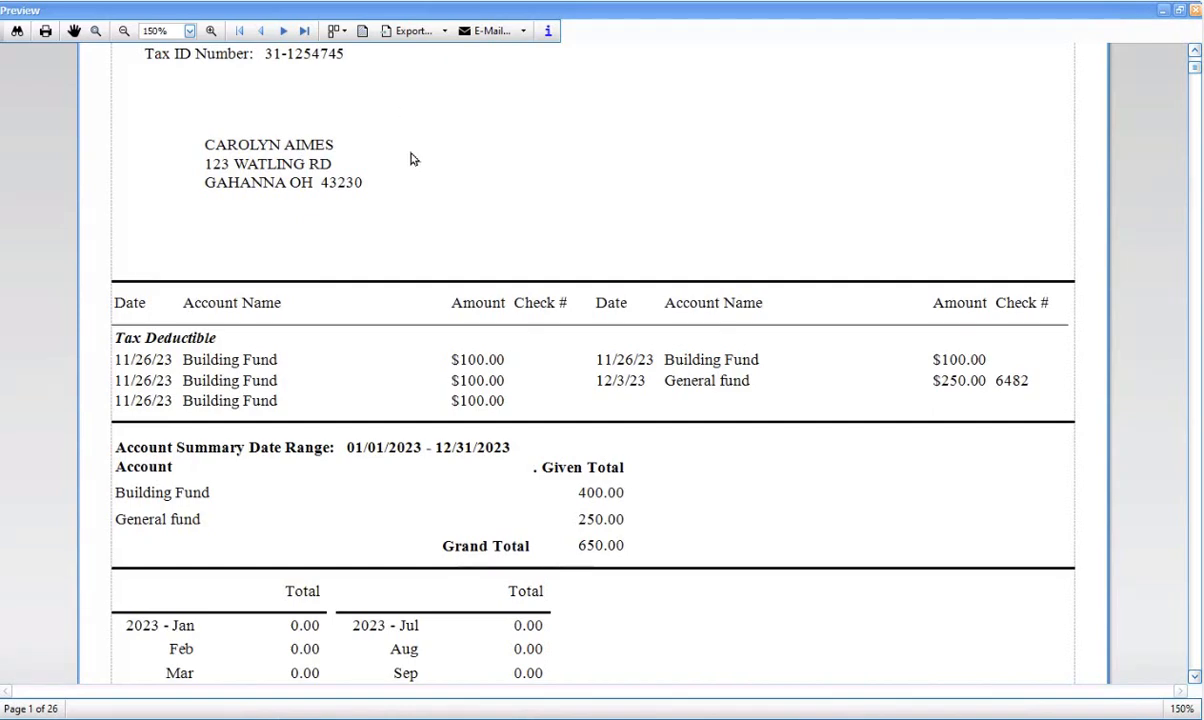
left_click(124, 31)
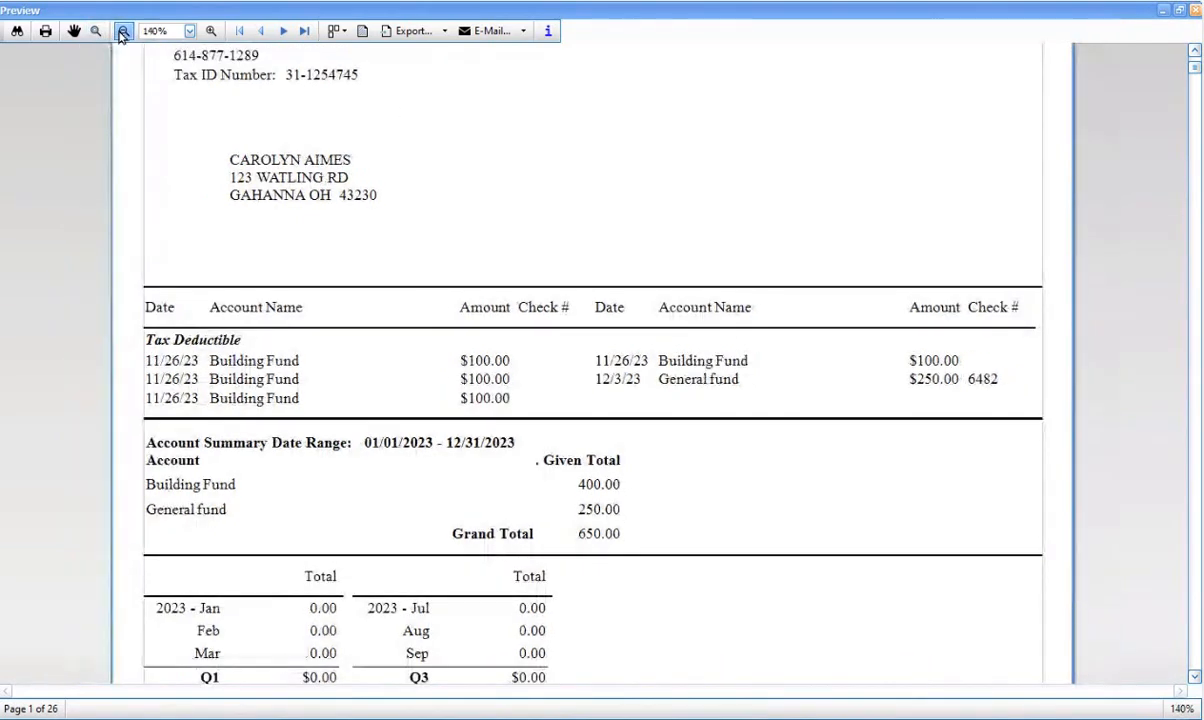
scroll(718, 311, "down", 3)
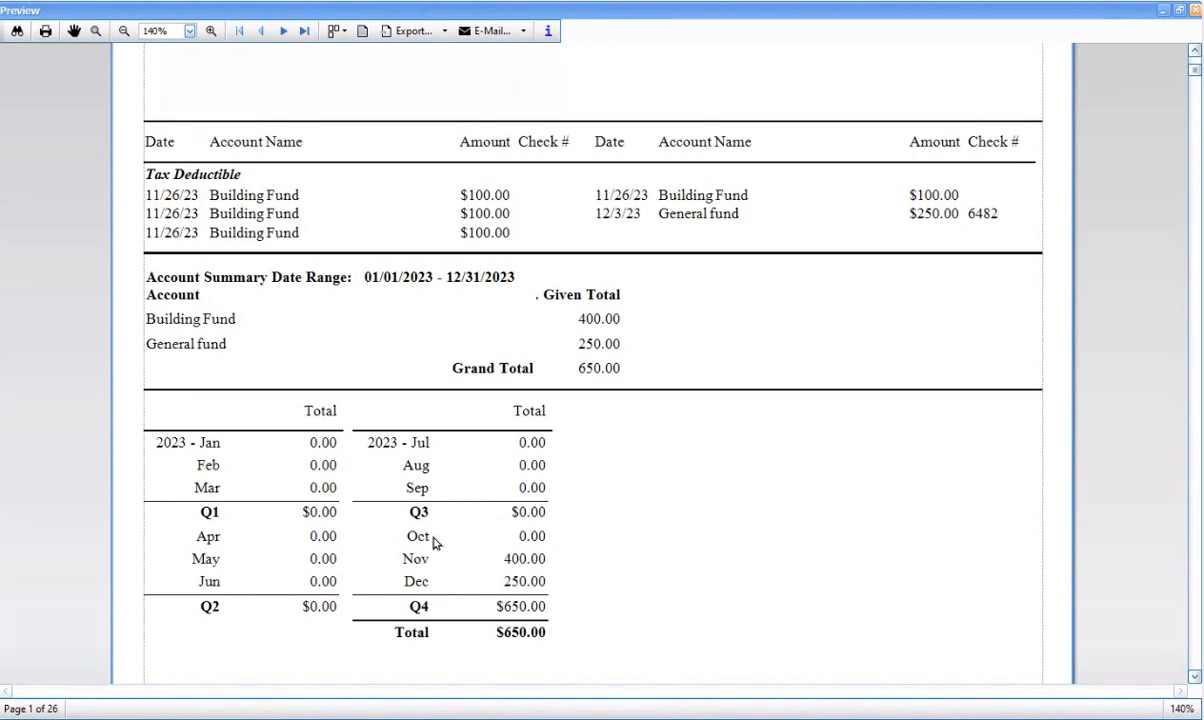
scroll(433, 541, "down", 1)
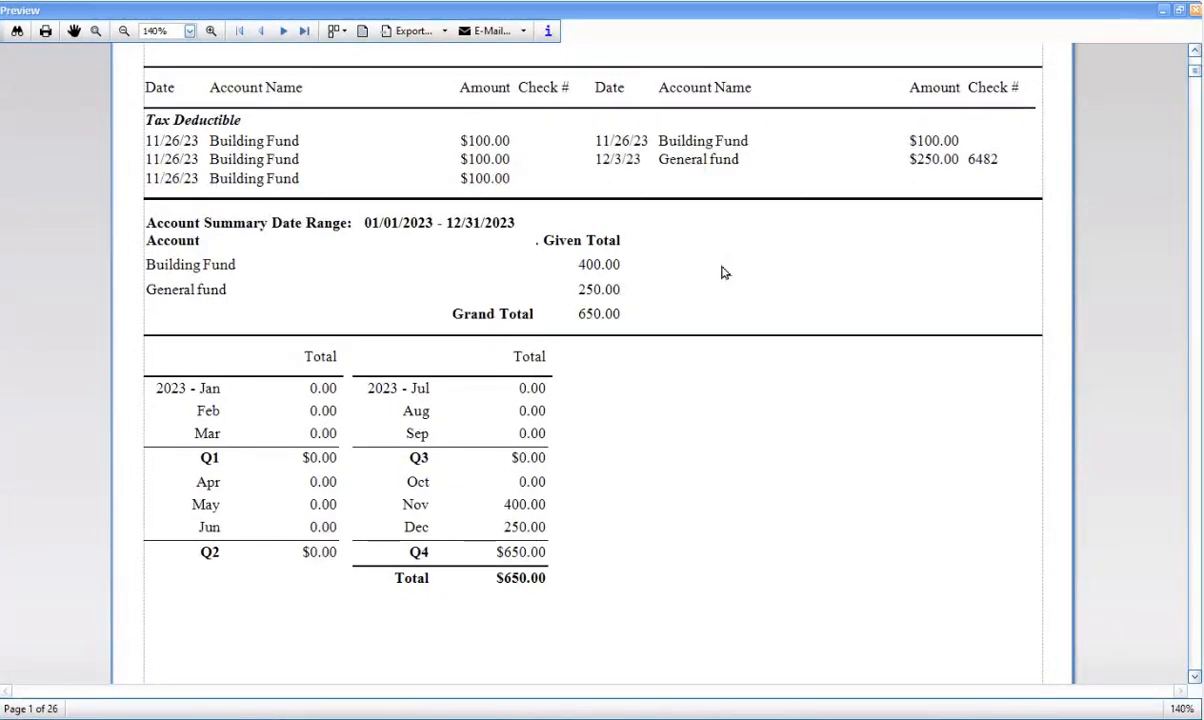
scroll(724, 272, "down", 4)
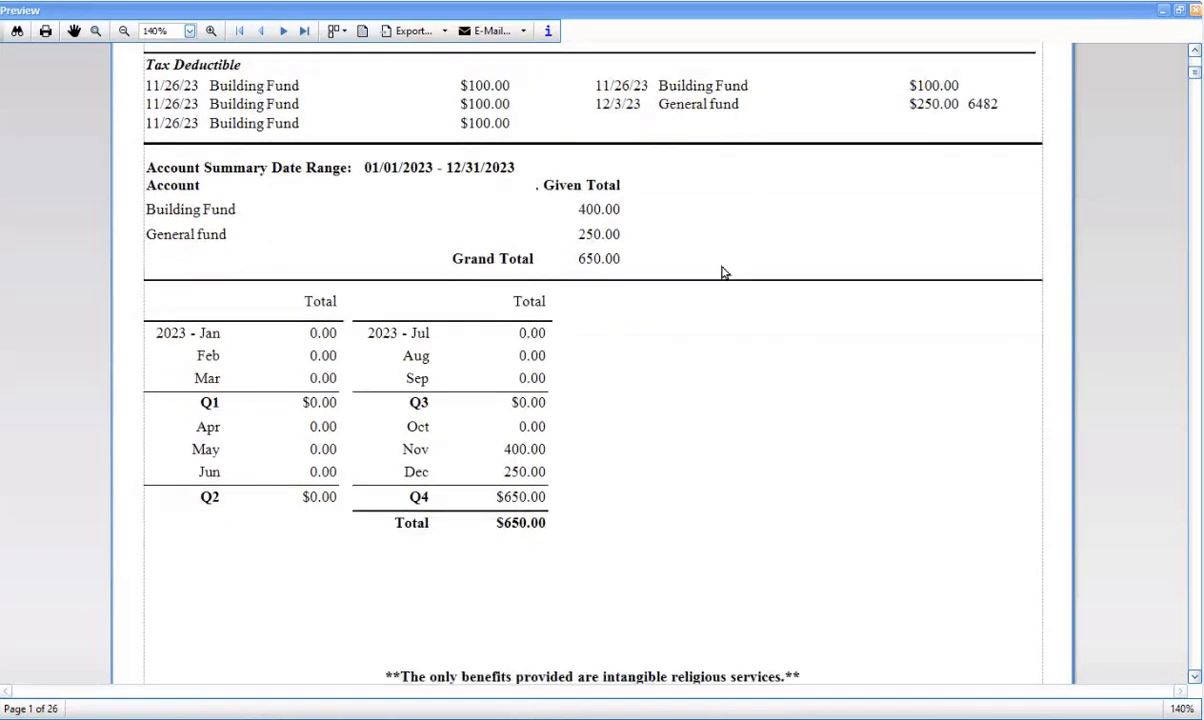
scroll(728, 272, "down", 3)
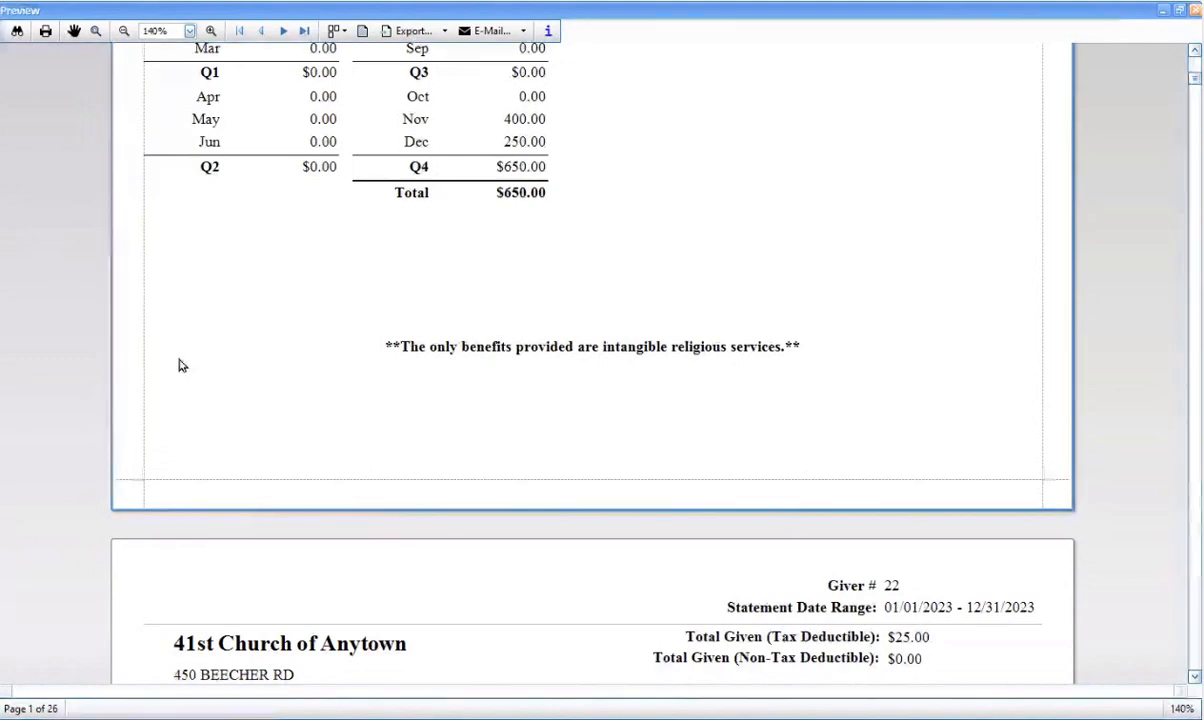
left_click(1197, 12)
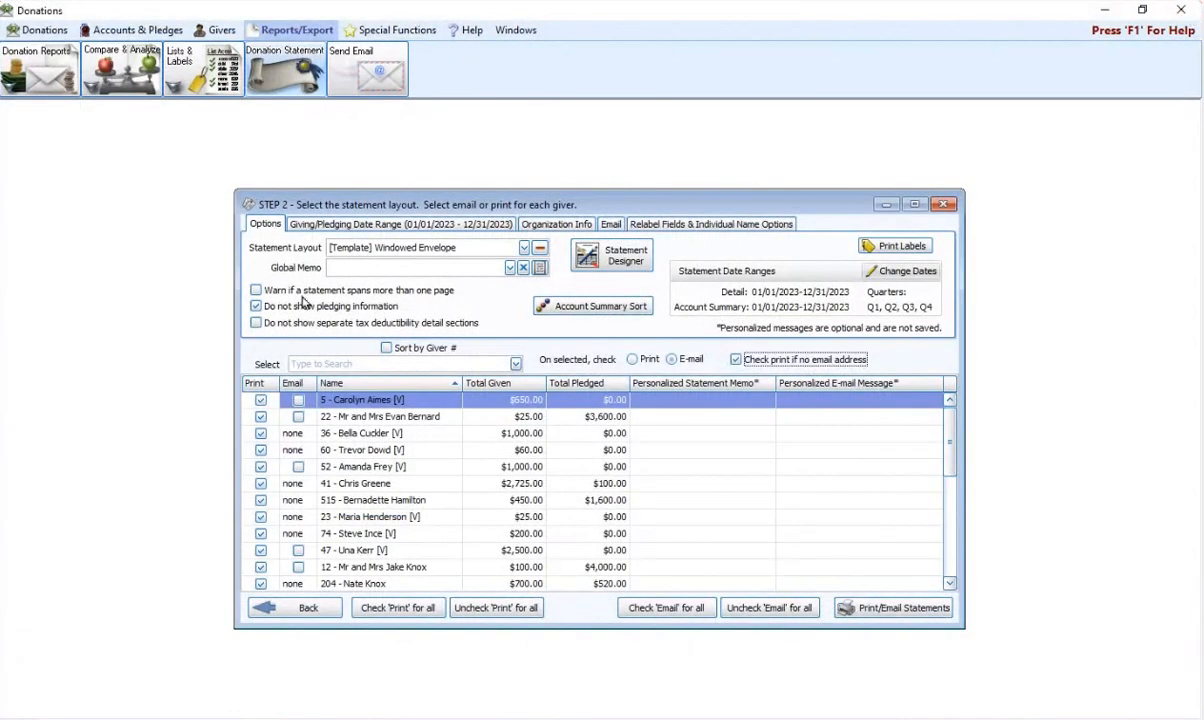
Include pledging information on the statements again and set the global memo to End of Year.
left_click(274, 312)
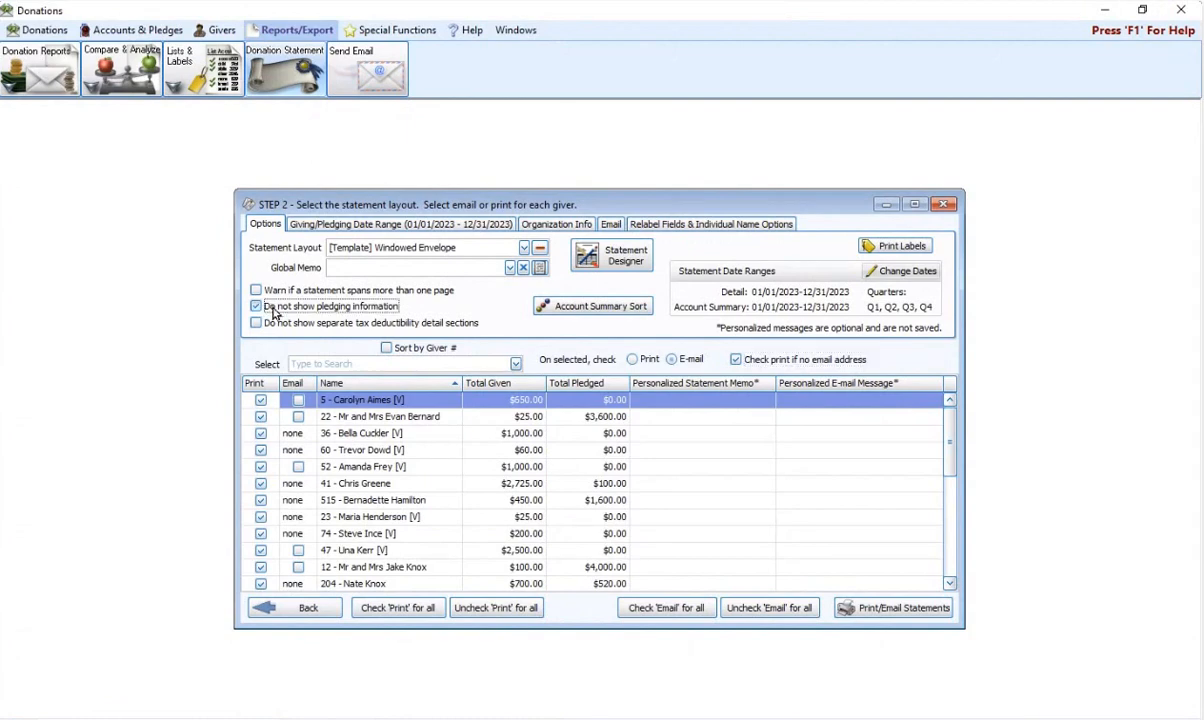
left_click(274, 312)
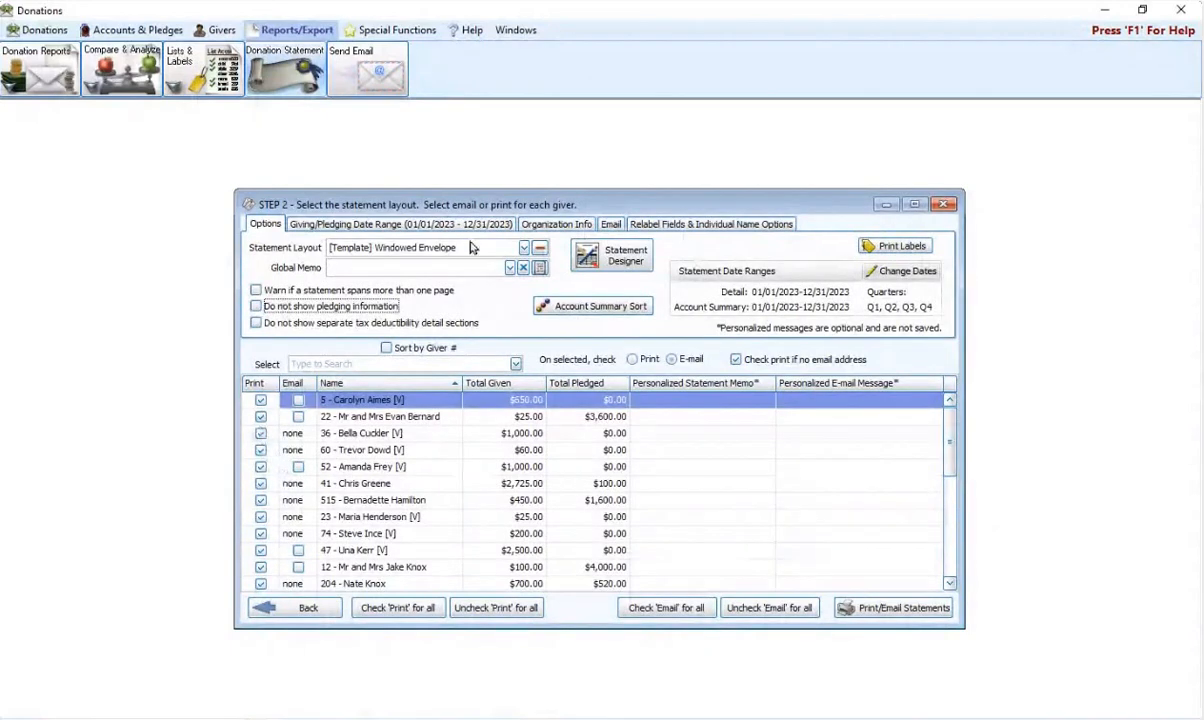
left_click(510, 268)
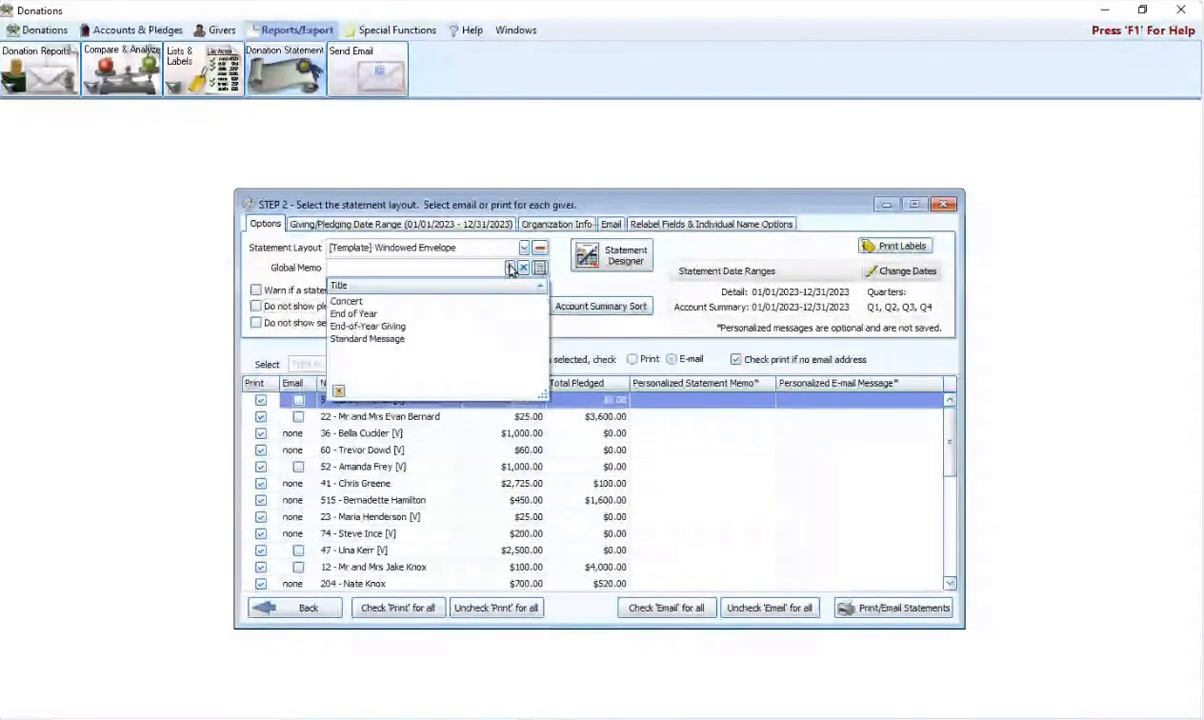
left_click(506, 315)
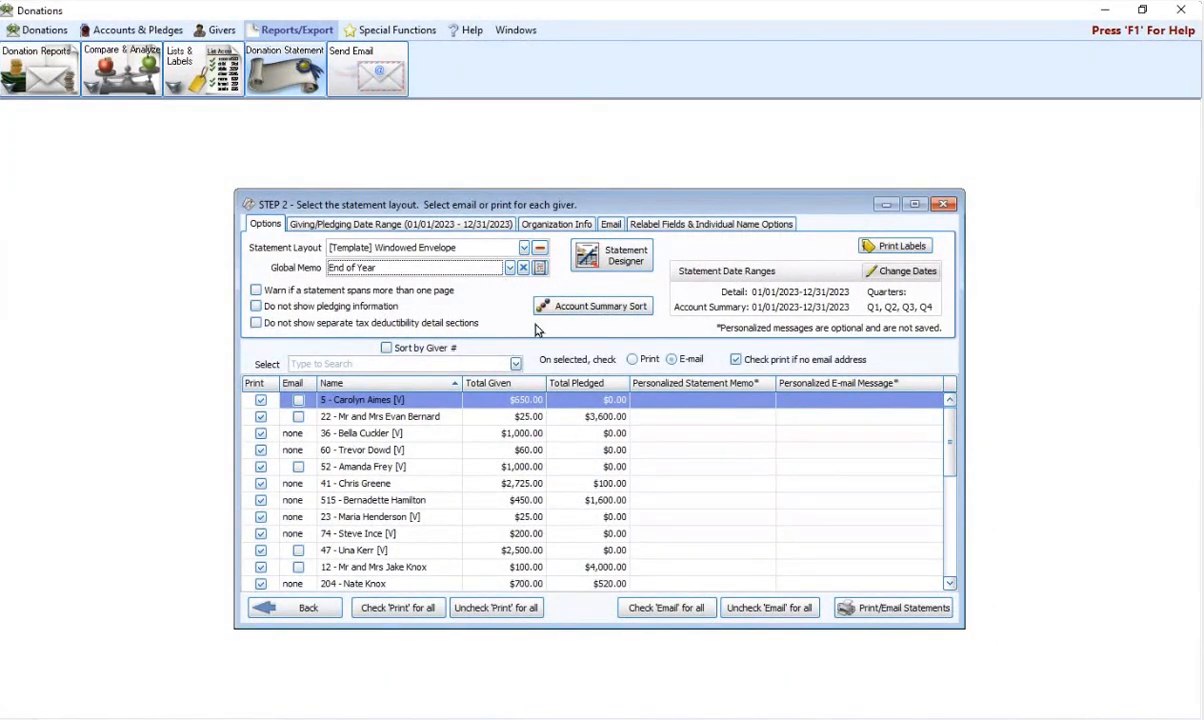
Preview the statements and examine the pledge columns, account summaries, monthly totals and closing memo of the first givers, then close the preview.
left_click(866, 606)
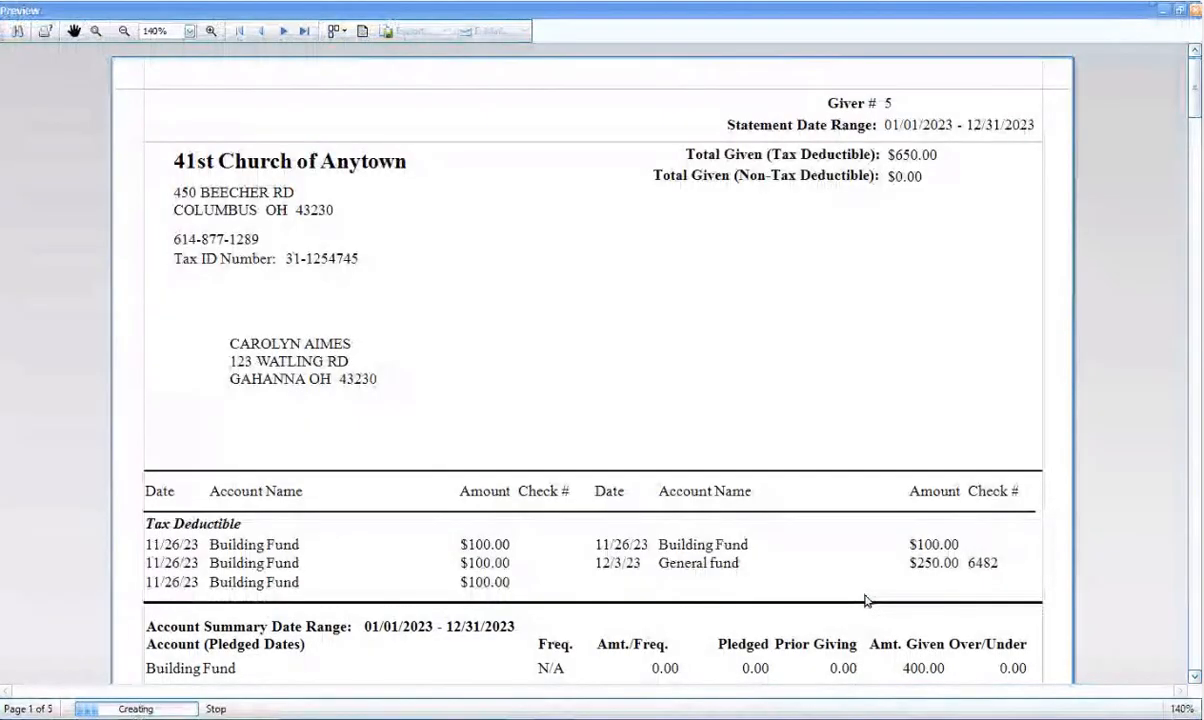
scroll(539, 315, "down", 2)
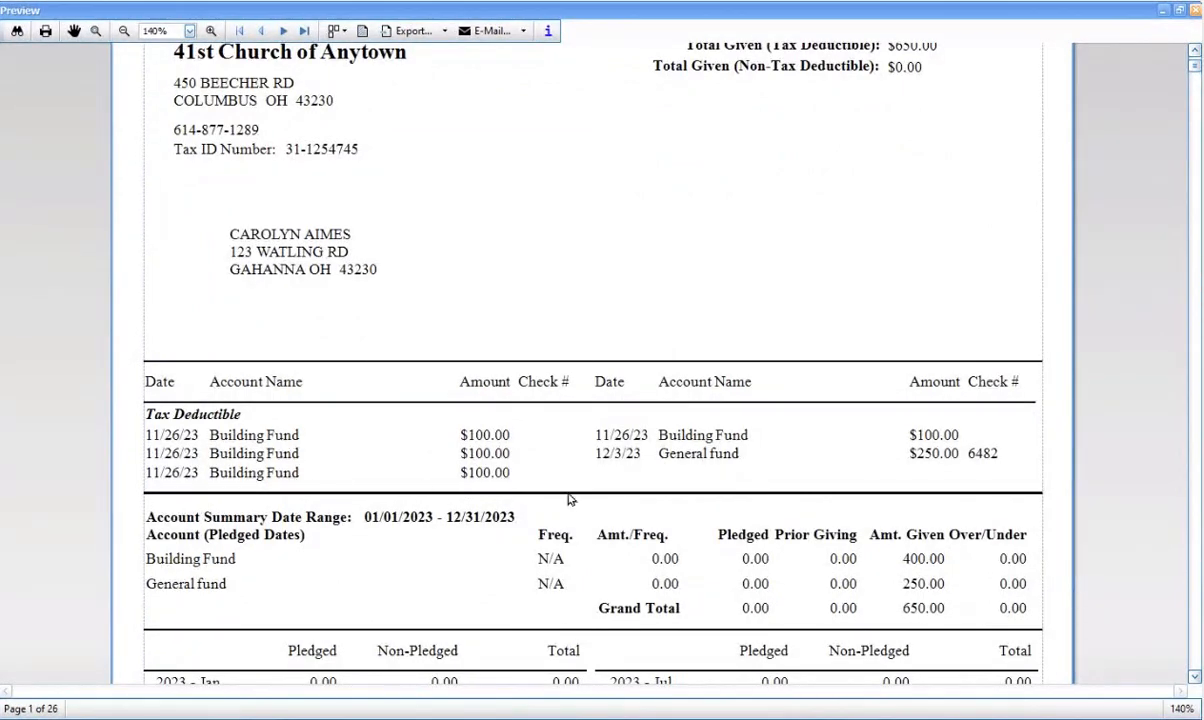
scroll(700, 456, "down", 3)
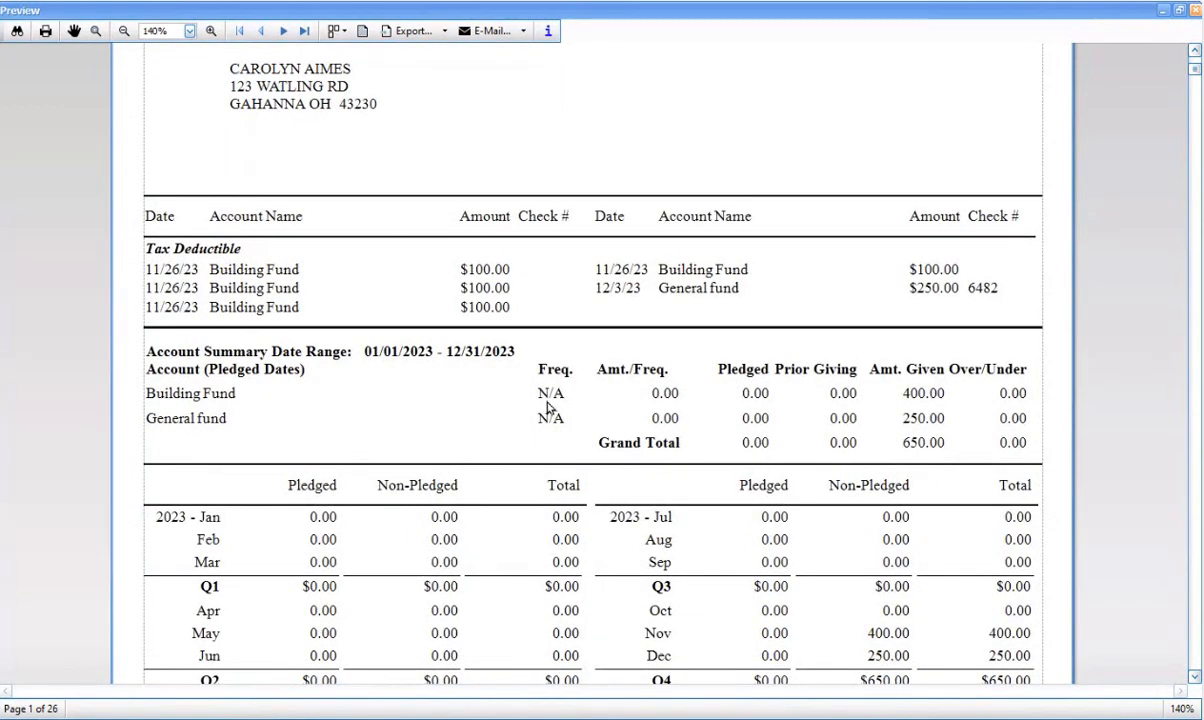
scroll(547, 405, "down", 20)
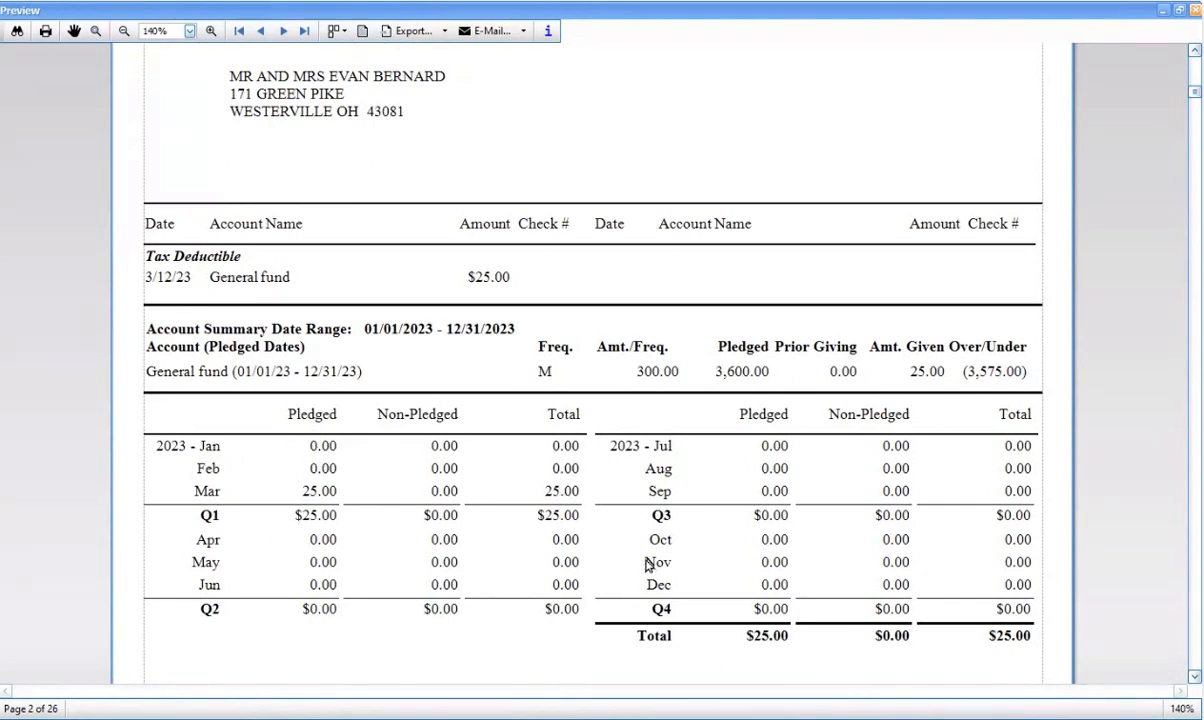
scroll(647, 565, "down", 5)
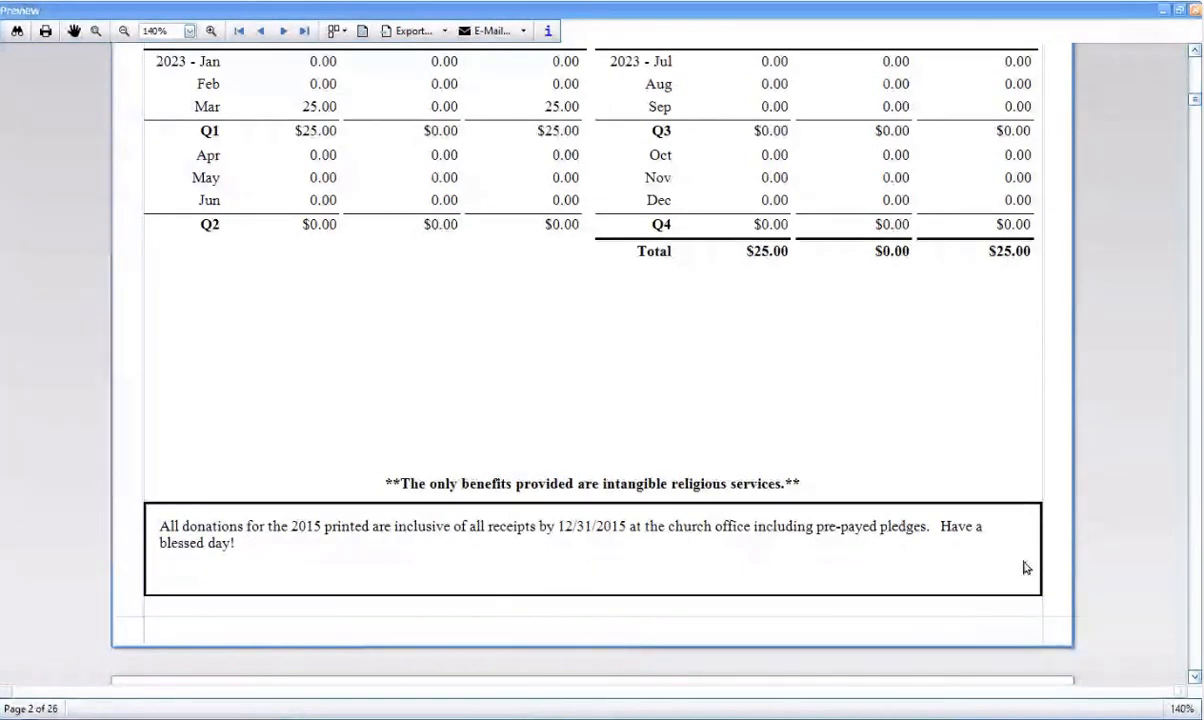
scroll(1025, 567, "down", 5)
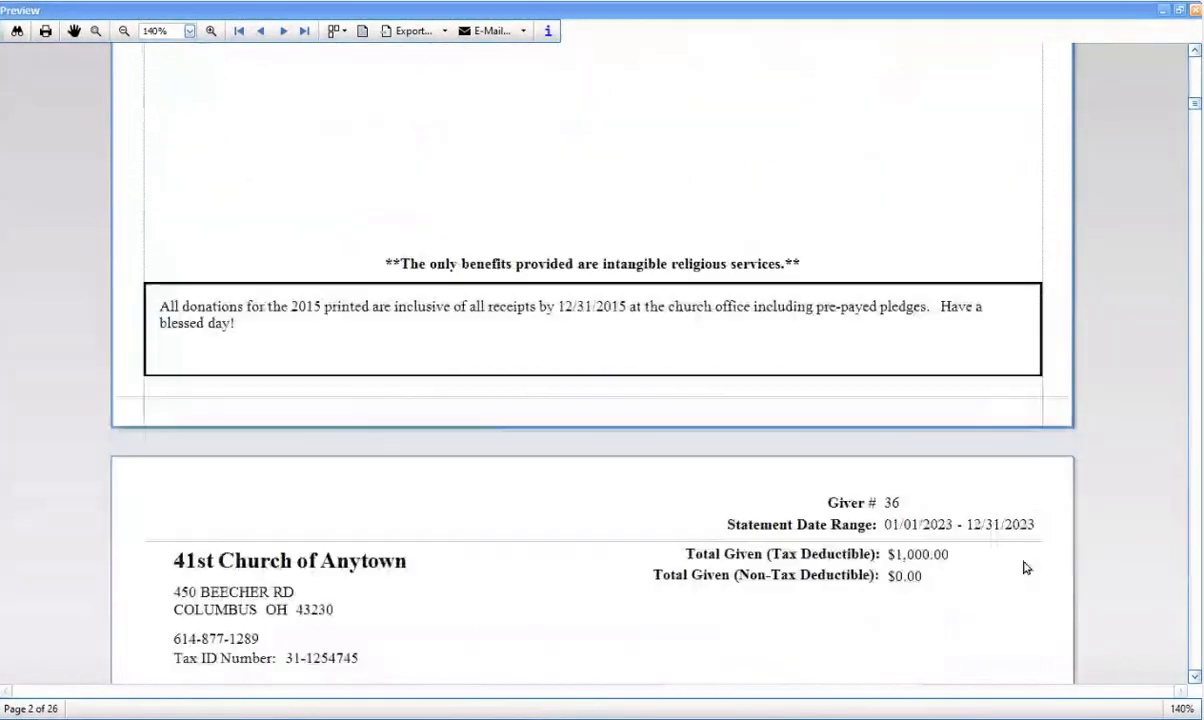
scroll(1025, 567, "down", 1)
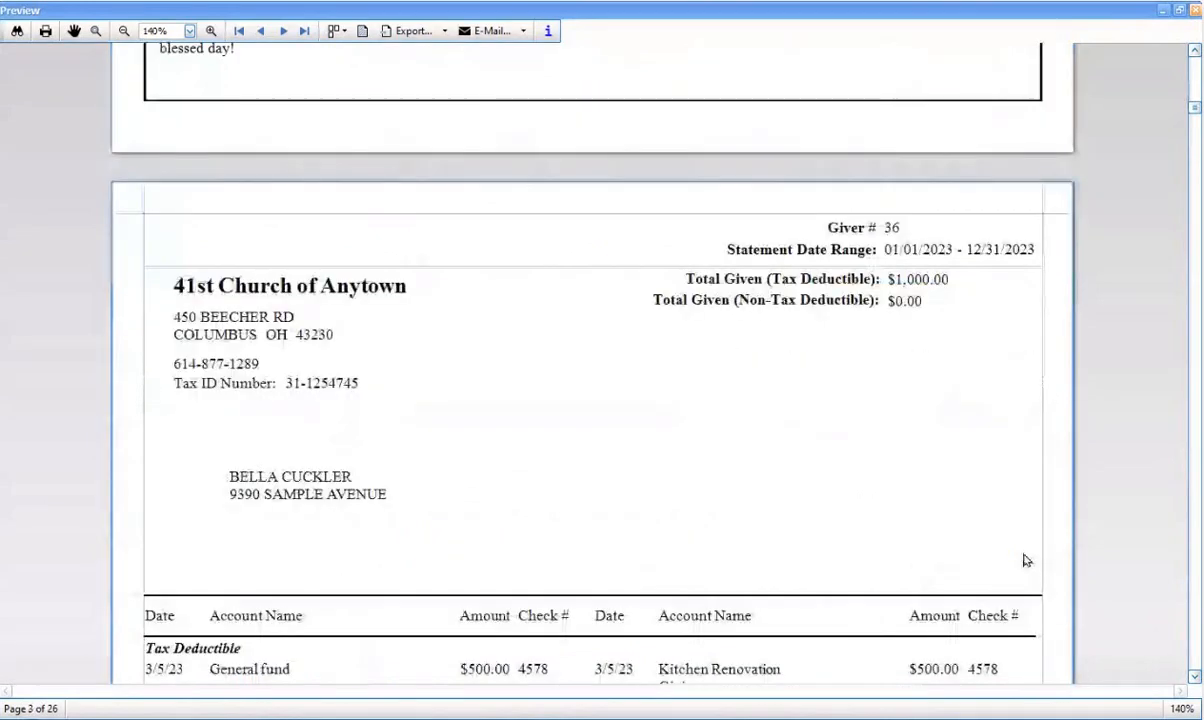
scroll(1022, 560, "up", 13)
scroll(1075, 558, "up", 3)
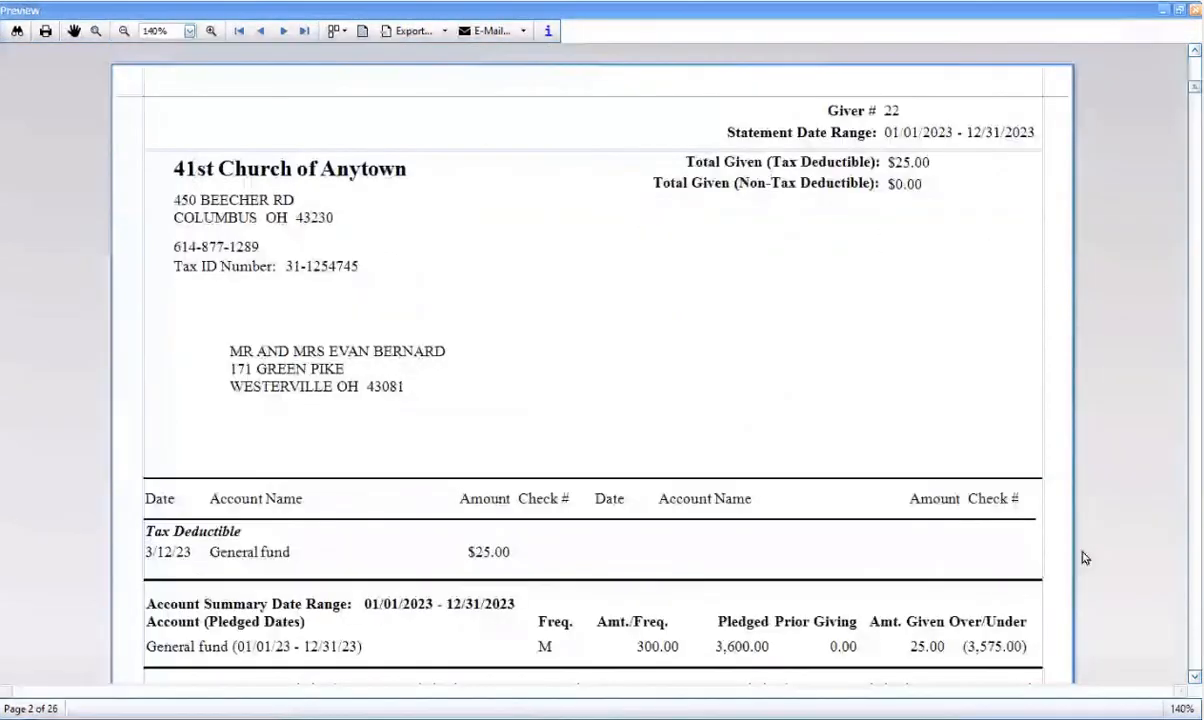
left_click(1193, 11)
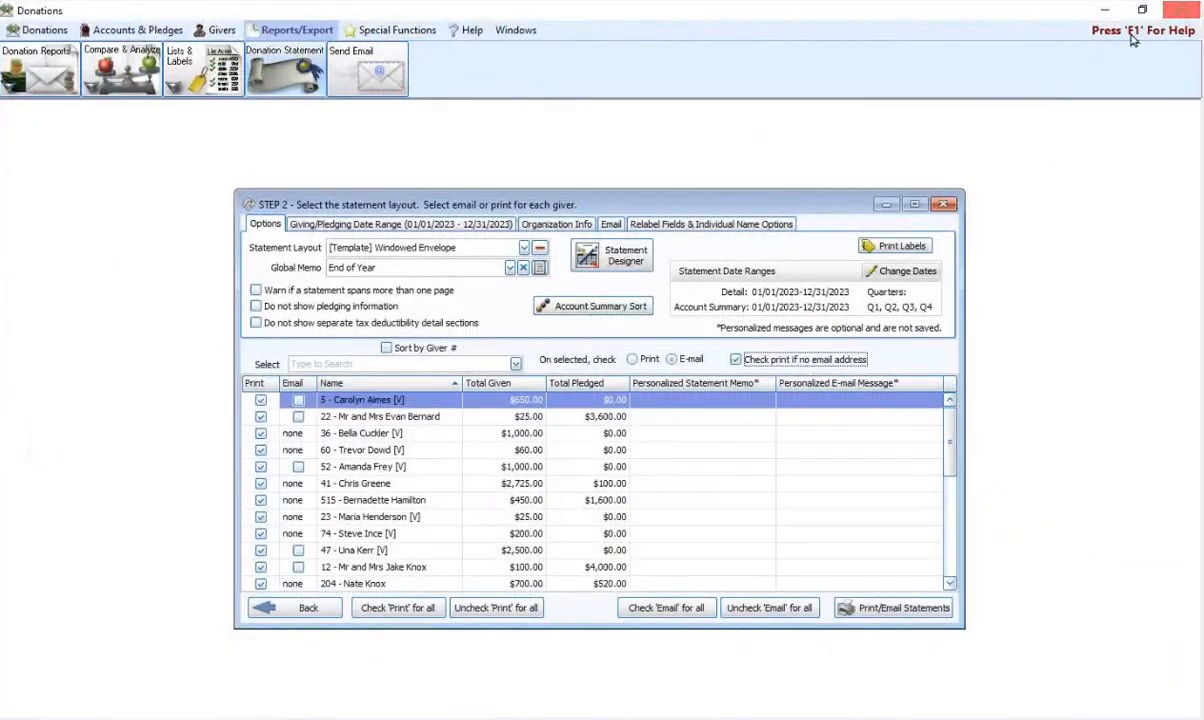
Display the field relabeling and individual name options and open the custom label of the Pledged field for editing.
left_click(626, 262)
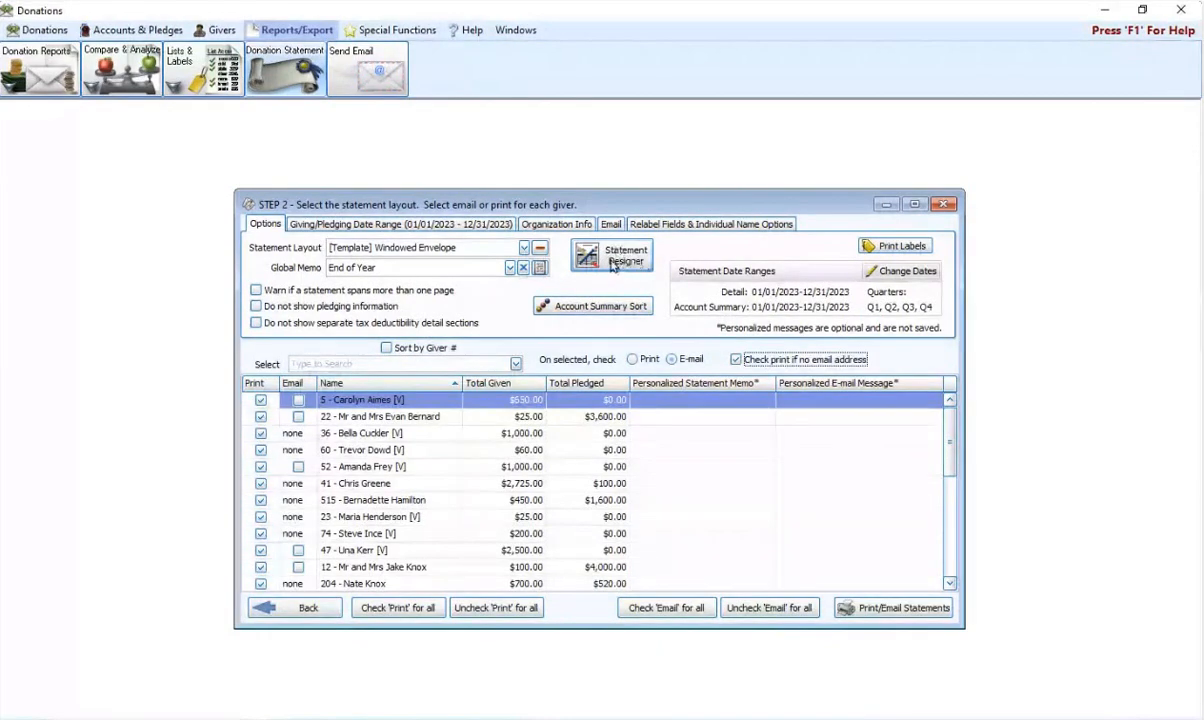
left_click(627, 262)
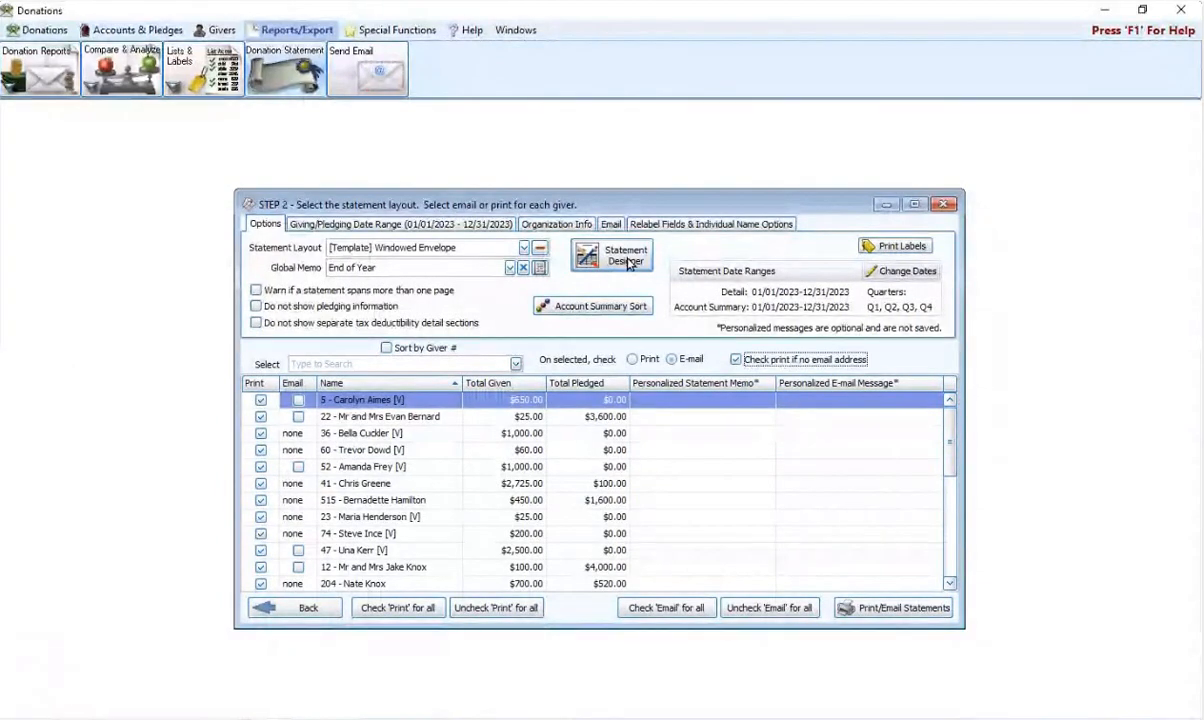
left_click(680, 226)
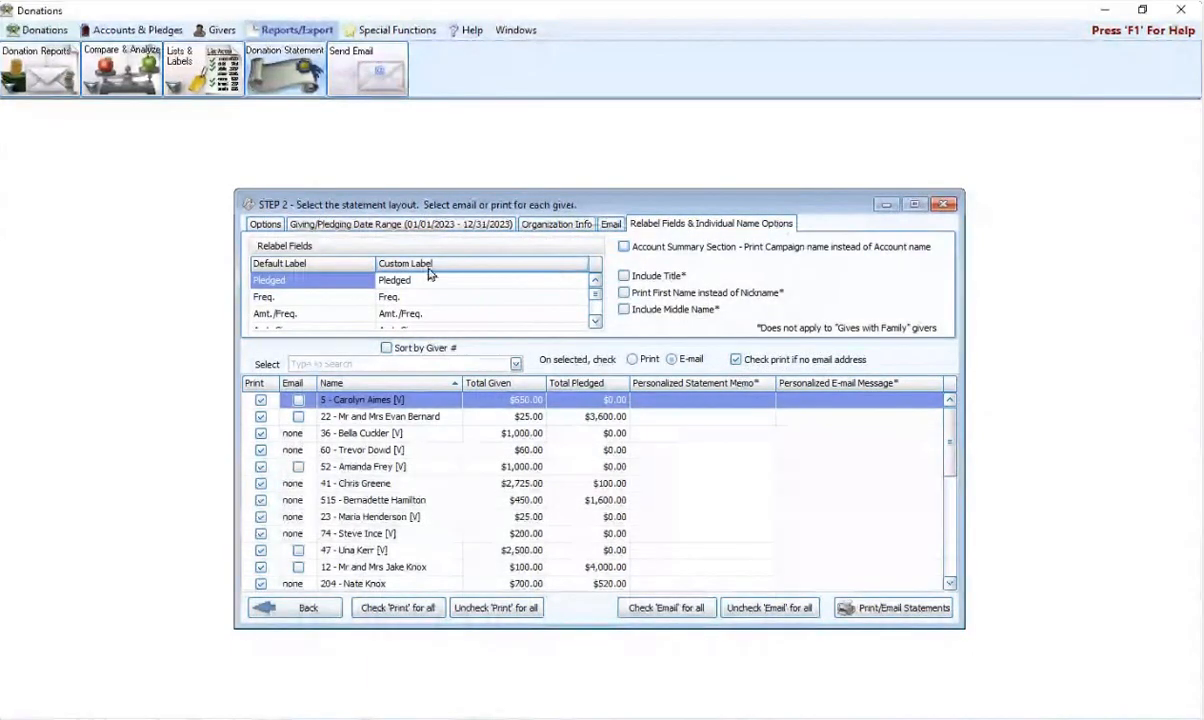
left_click(333, 287)
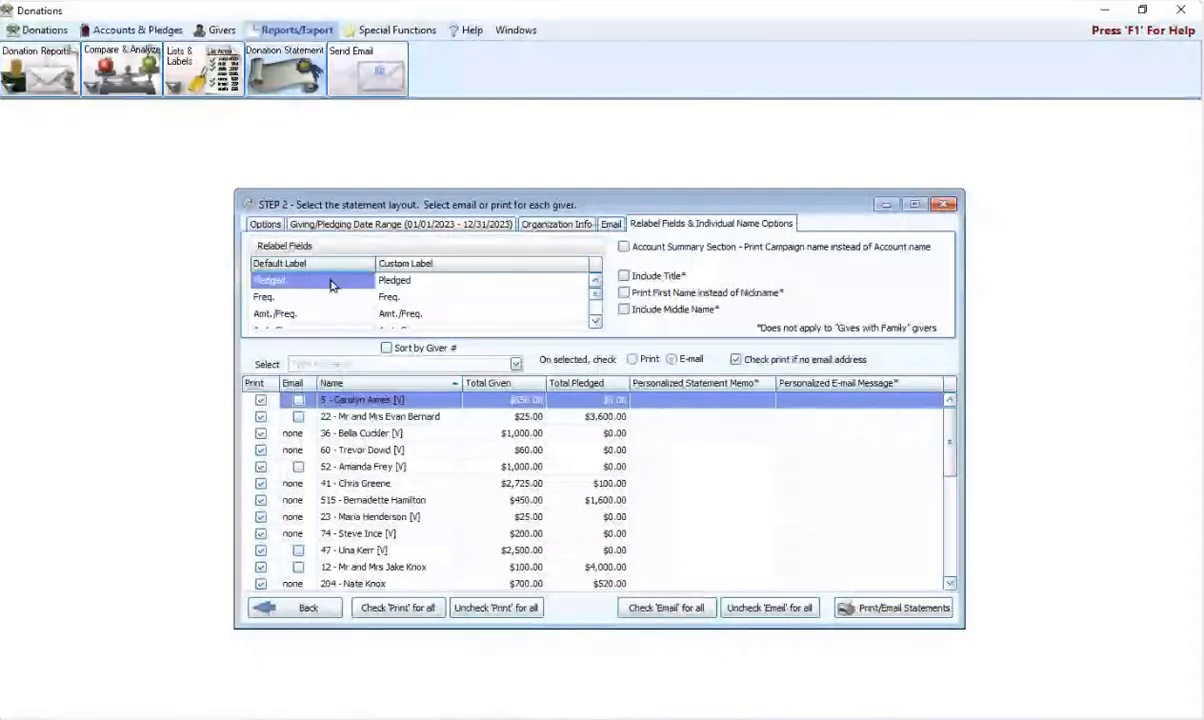
left_click(437, 279)
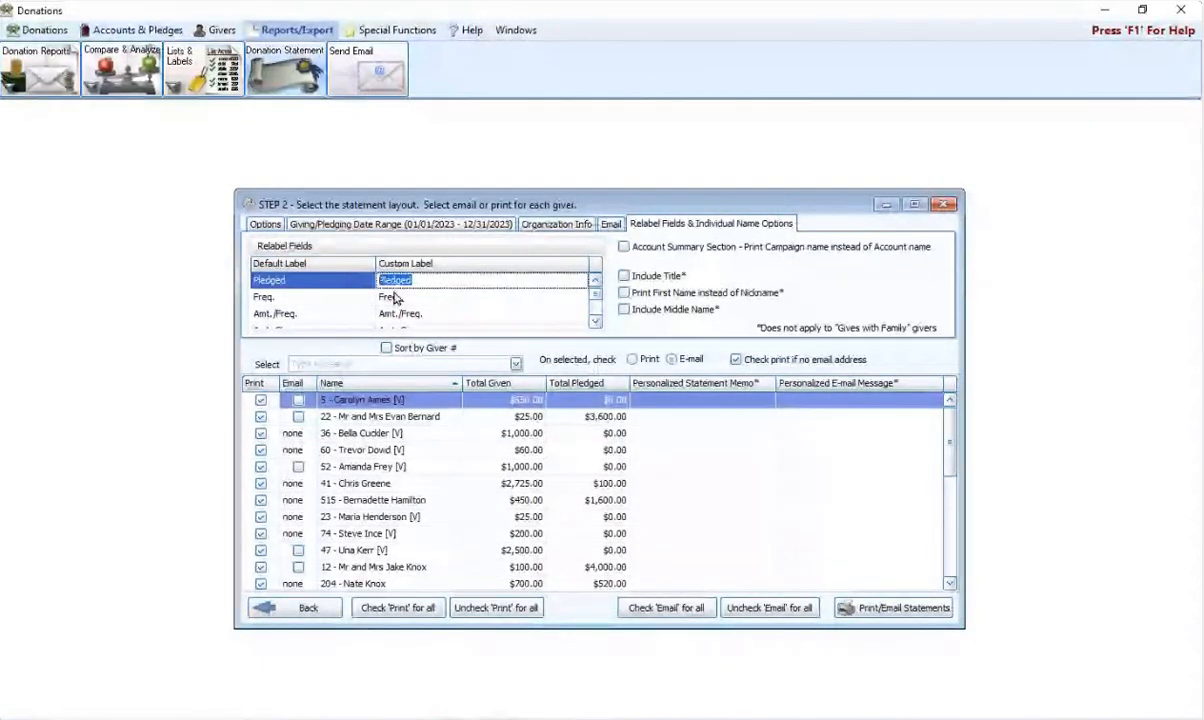
double_click(399, 280)
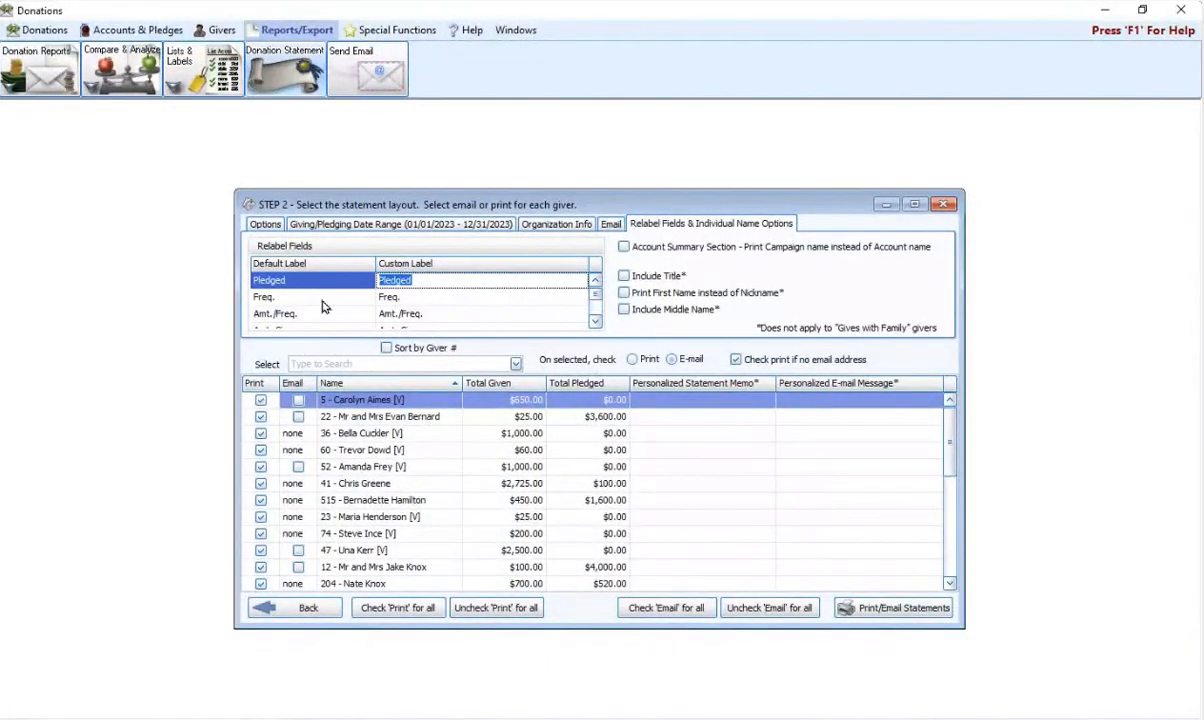
left_click(439, 285)
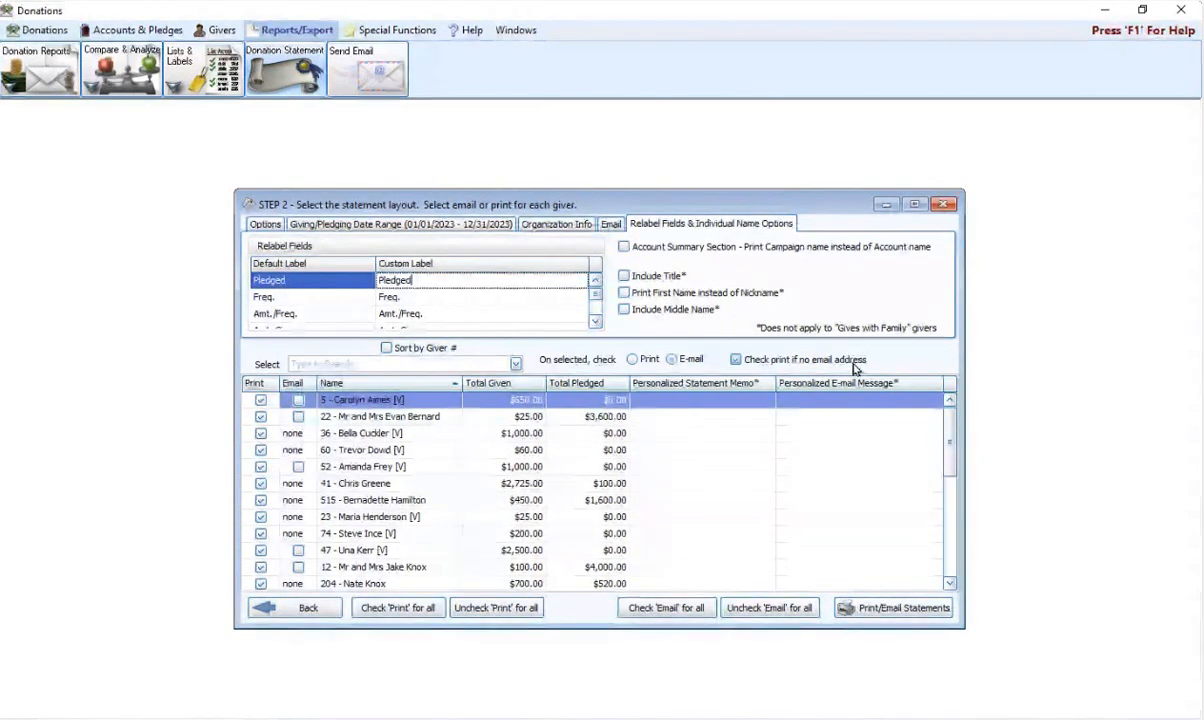
Review the statements' email settings, organization info and giving/pledging date range.
left_click(609, 223)
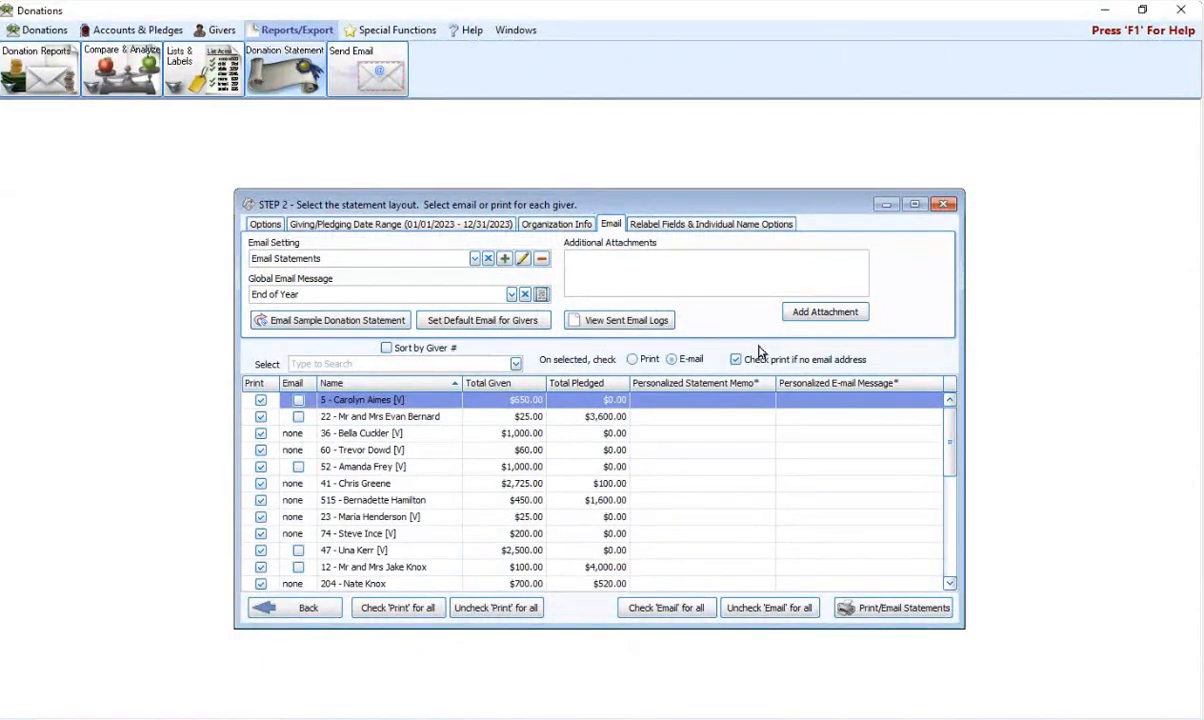
left_click(545, 223)
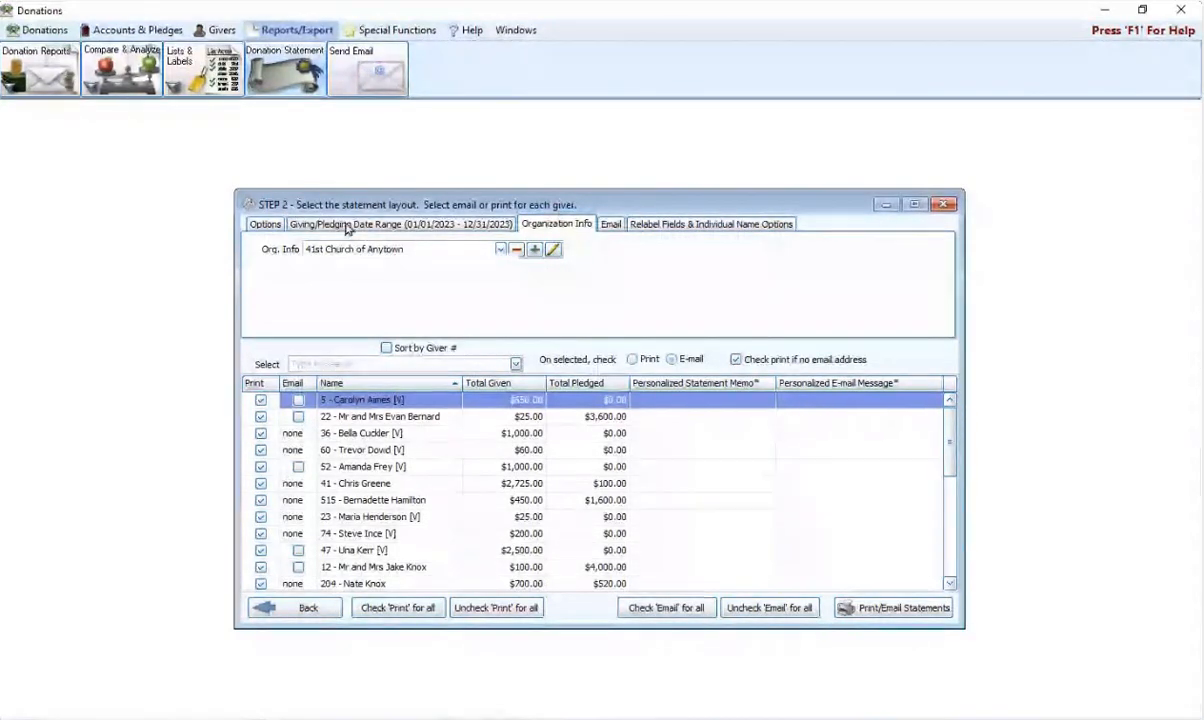
left_click(375, 224)
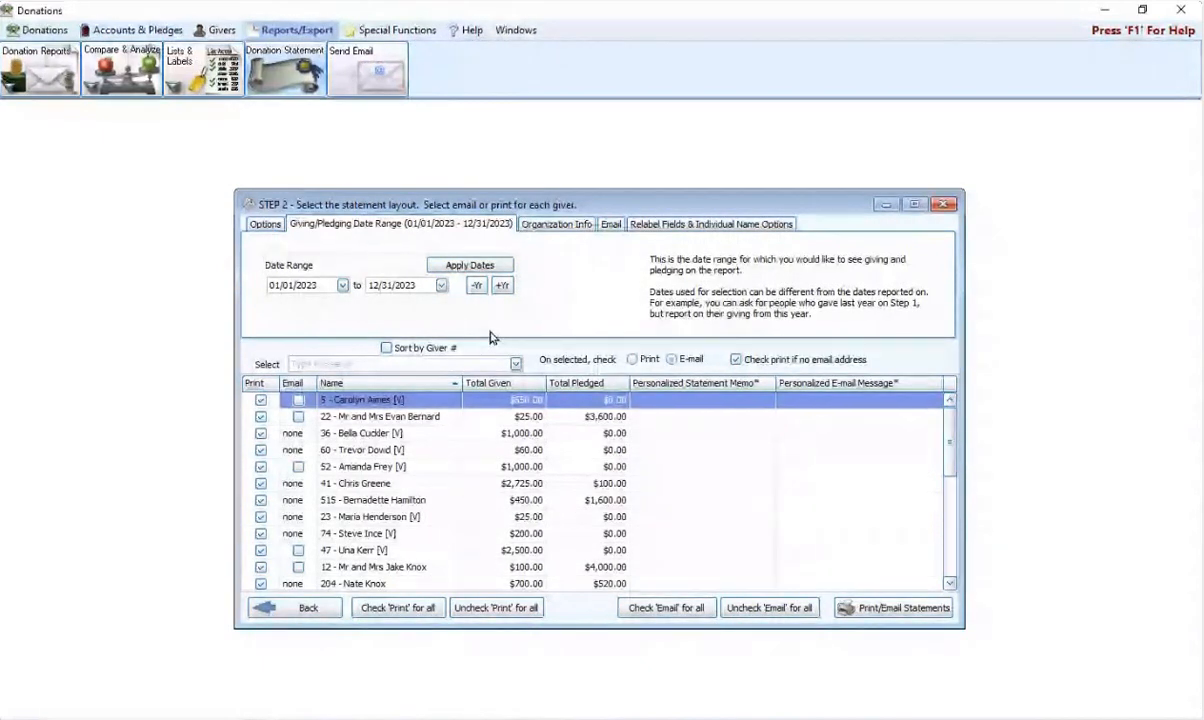
Return to the general statement options and open the first giver's personalized statement memo and e-mail message fields.
left_click(266, 224)
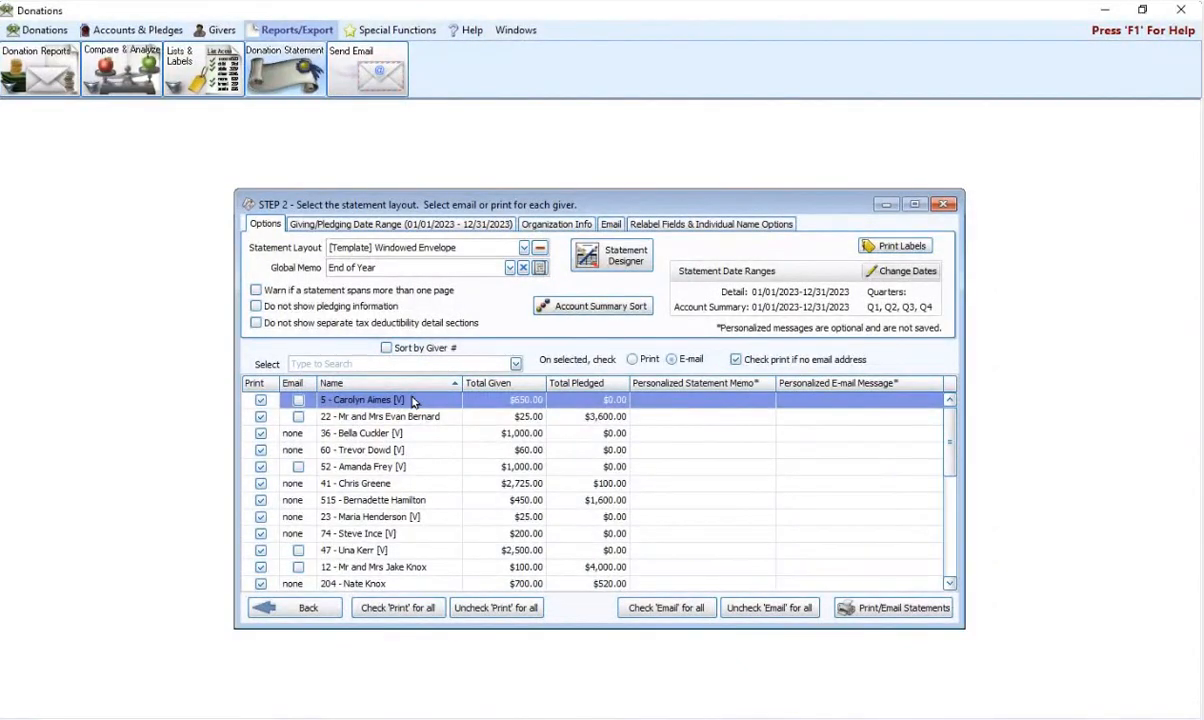
left_click(660, 398)
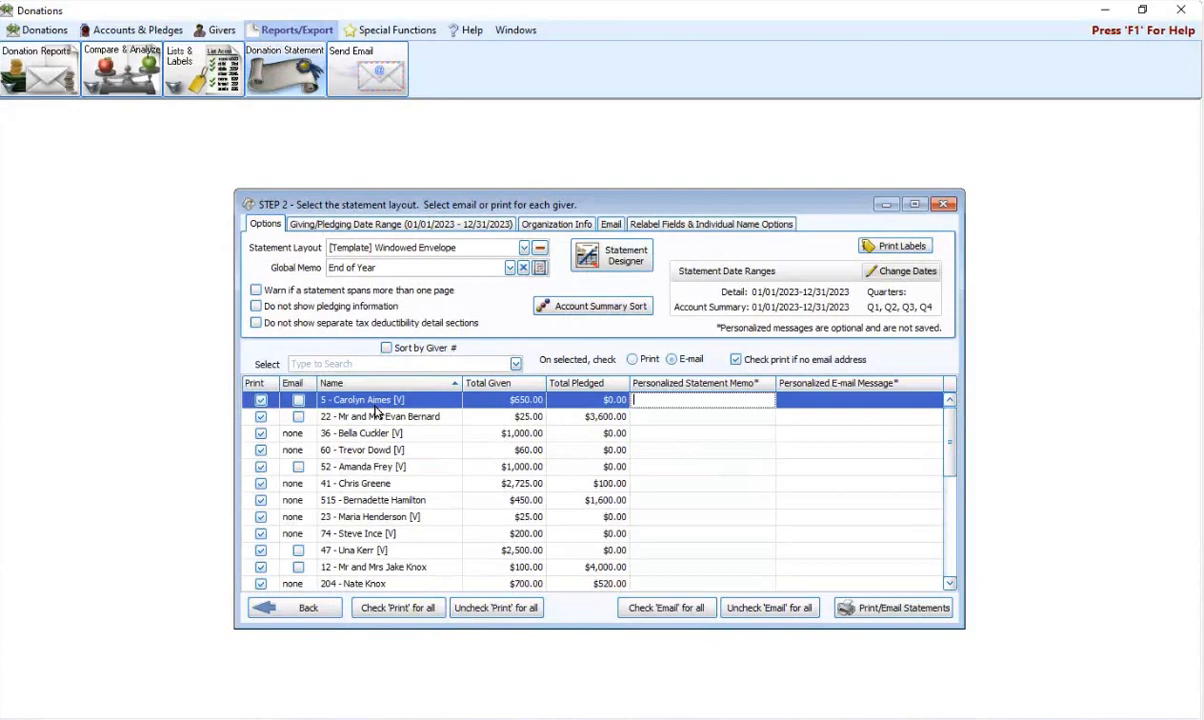
left_click(842, 402)
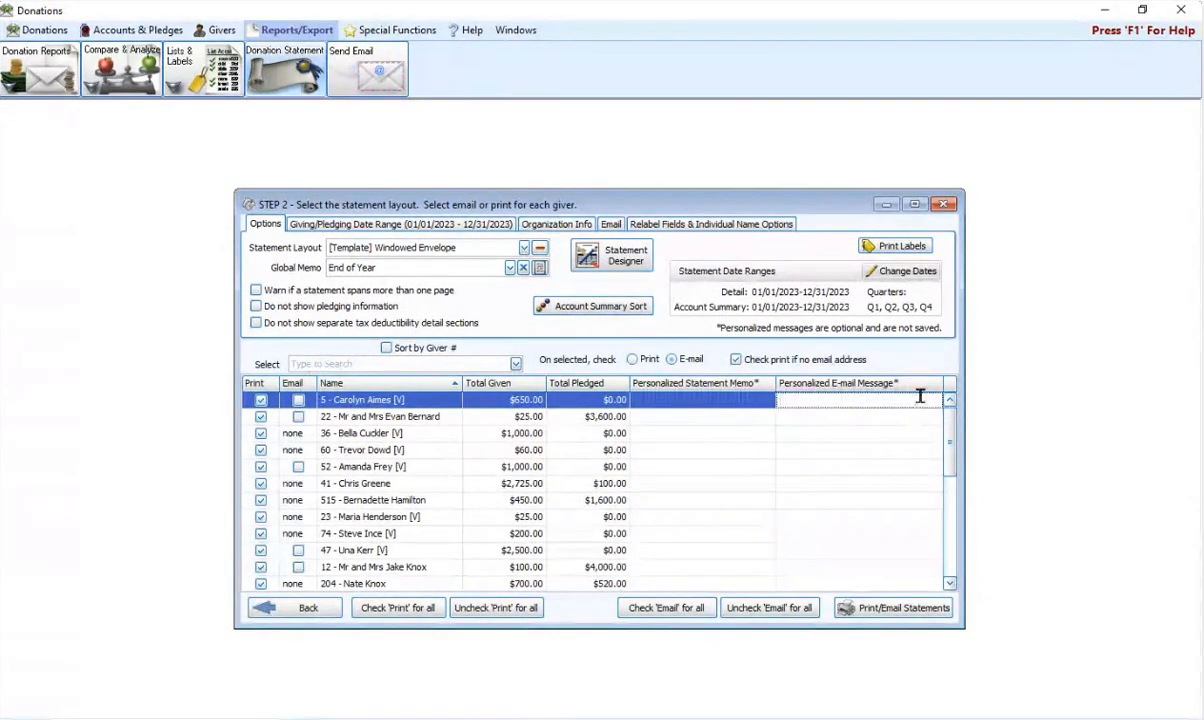